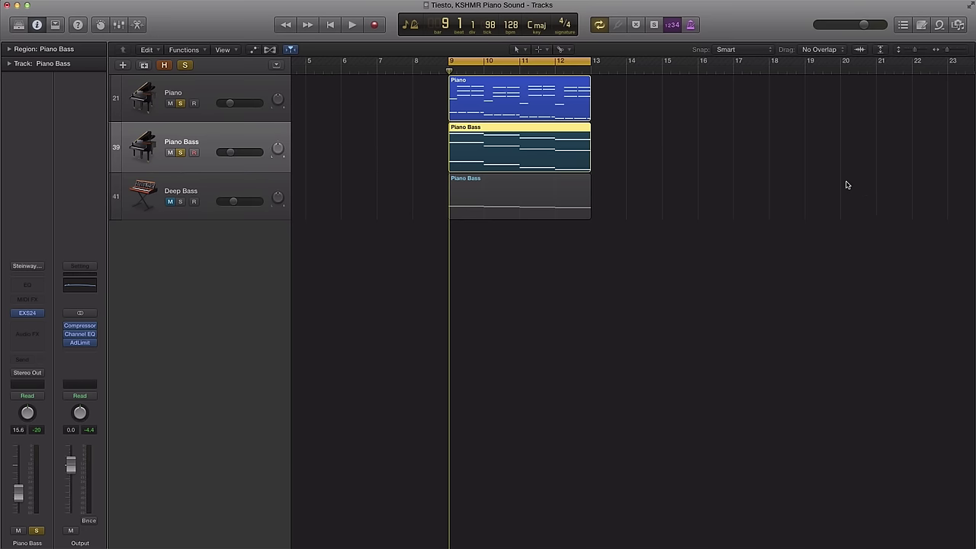
# Audition the piano parts, then load Steinway Piano 2 into the Piano track's sampler
pyautogui.click(212, 91)
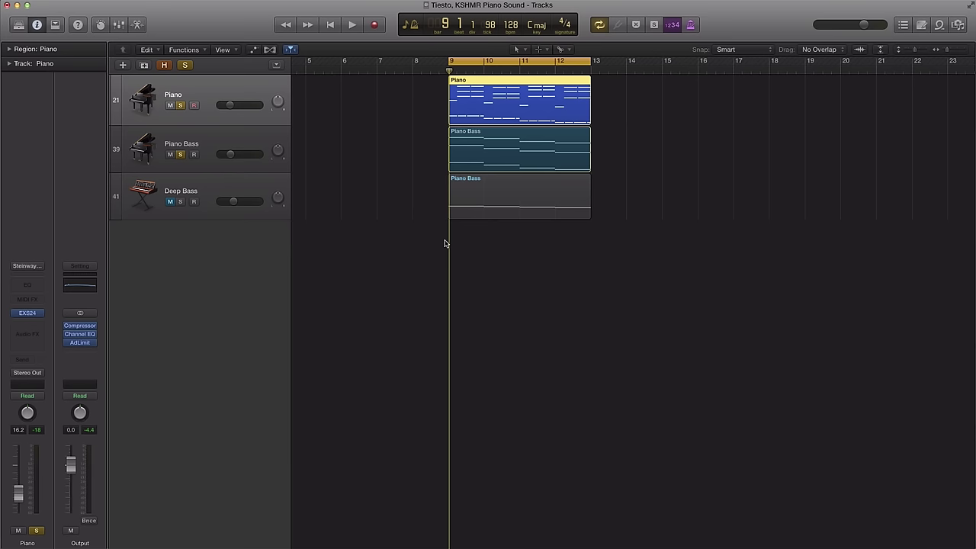
pyautogui.press('space')
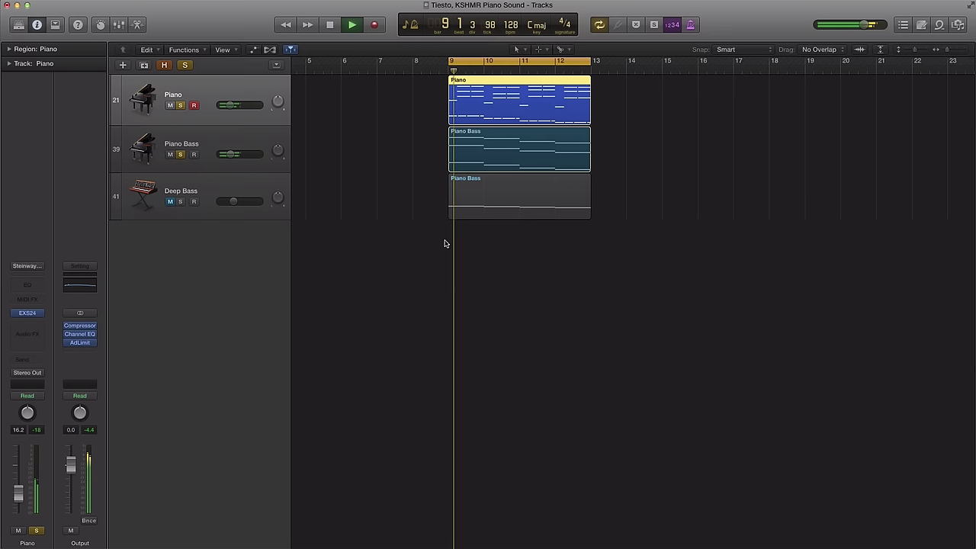
pyautogui.press('space')
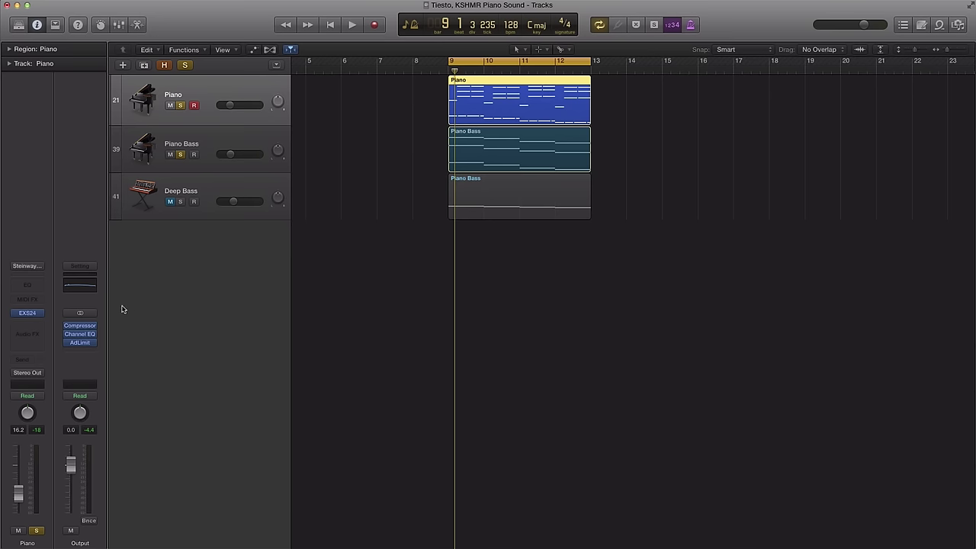
pyautogui.click(28, 313)
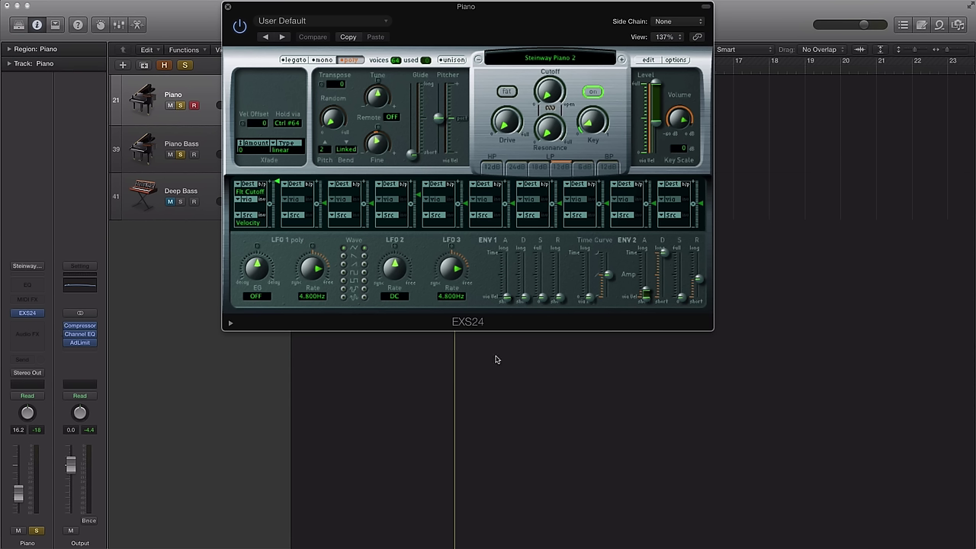
pyautogui.click(564, 59)
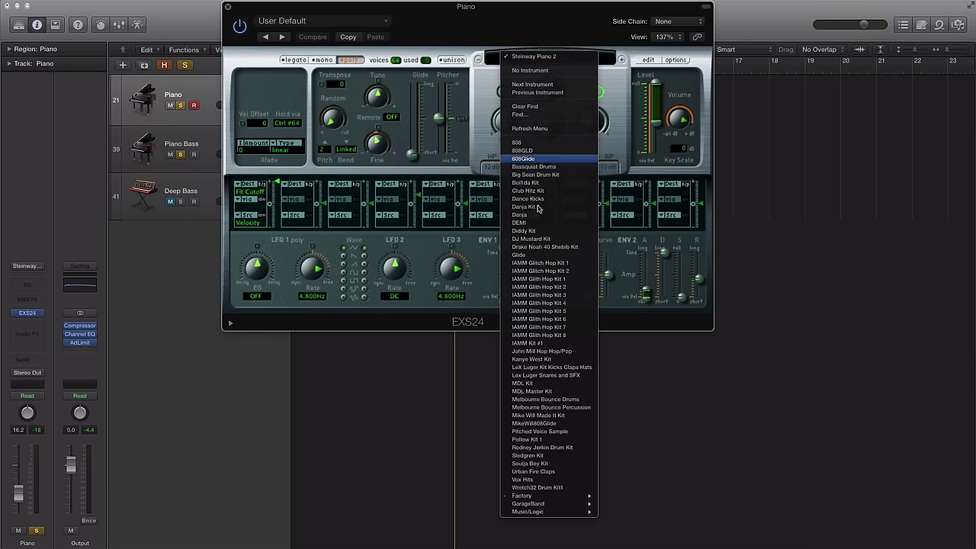
pyautogui.moveTo(523, 496)
pyautogui.moveTo(670, 500)
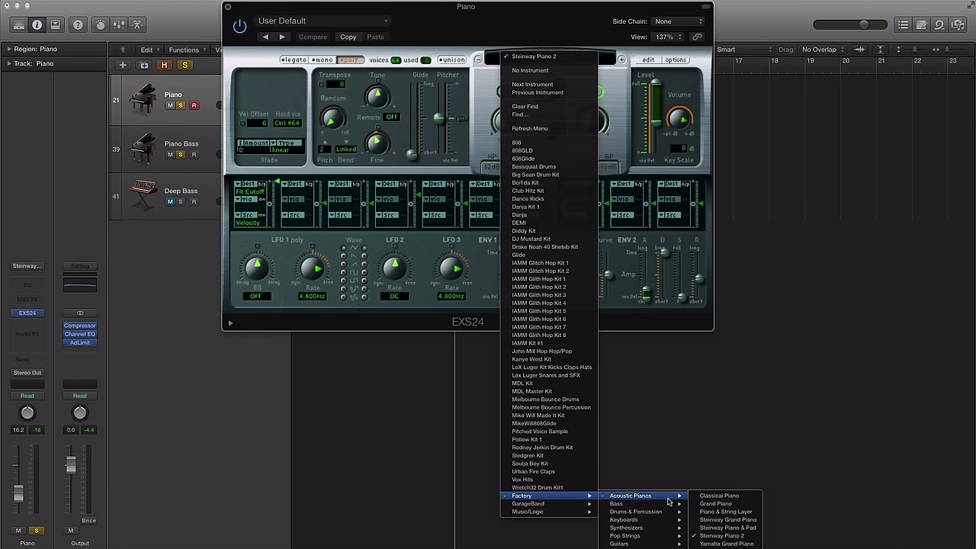
pyautogui.click(724, 536)
pyautogui.click(227, 7)
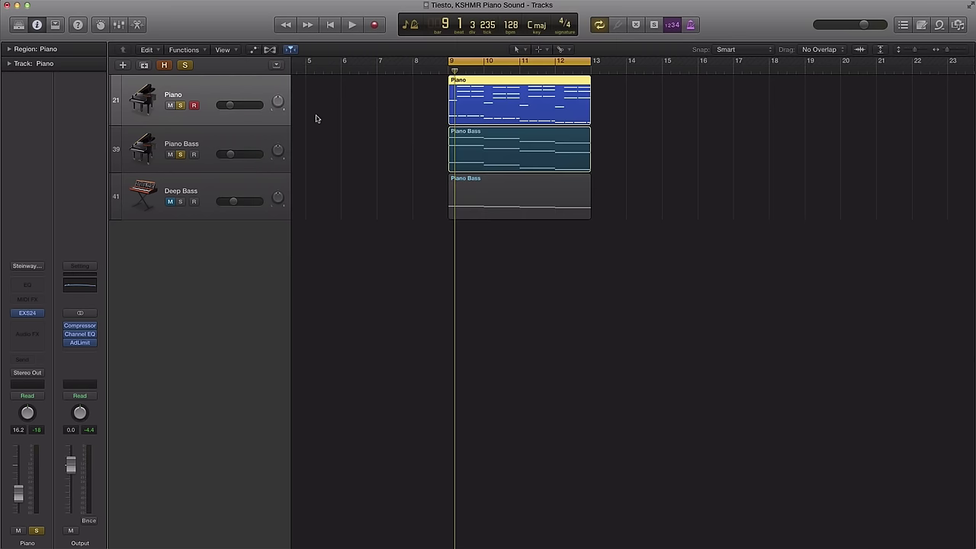
# Pan the Piano track to +7 and the Piano Bass track to -3
pyautogui.click(216, 146)
pyautogui.click(212, 91)
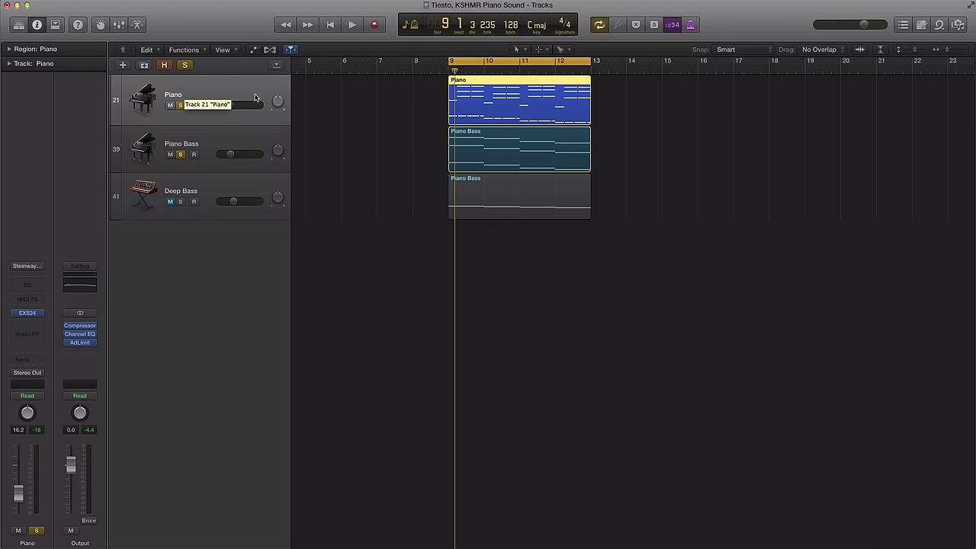
pyautogui.moveTo(277, 101); pyautogui.dragTo(277, 100)
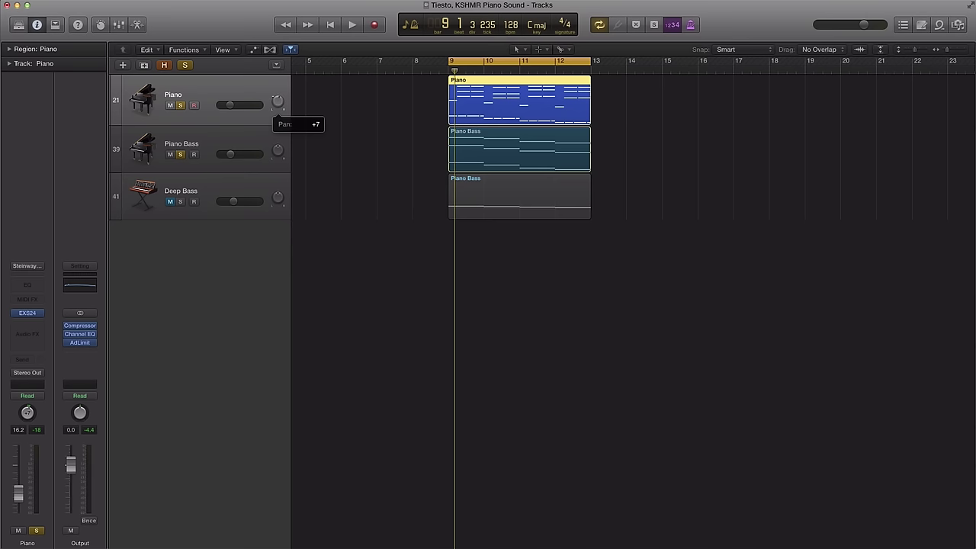
pyautogui.click(253, 140)
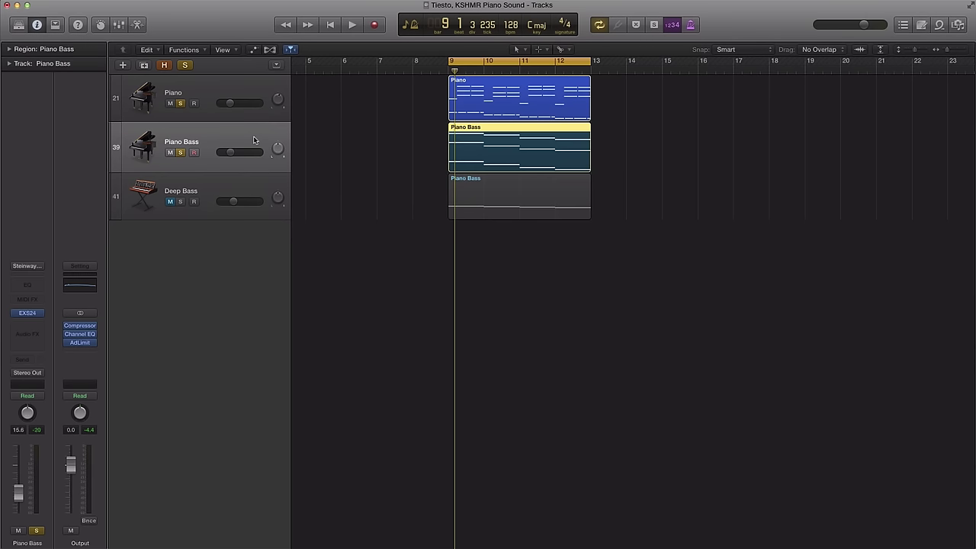
pyautogui.moveTo(277, 147); pyautogui.dragTo(277, 149)
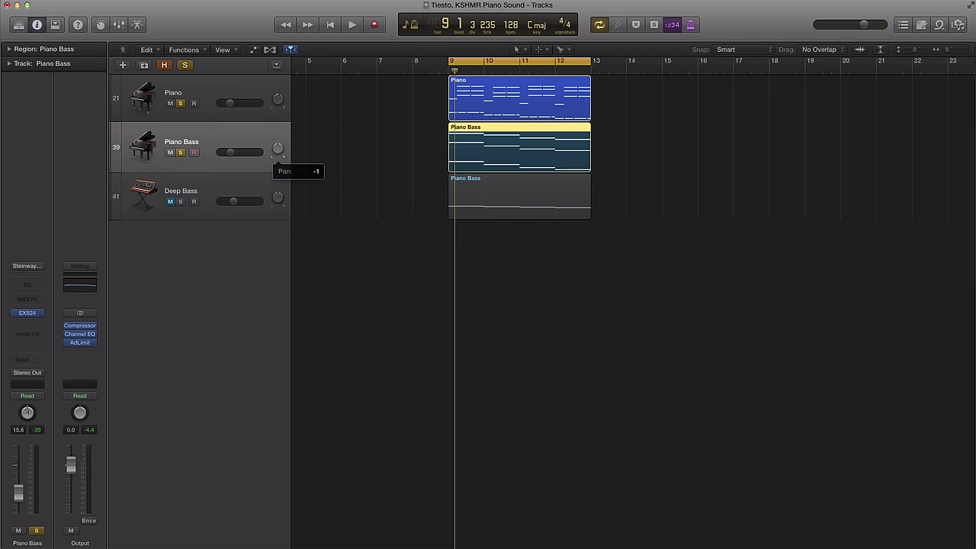
pyautogui.moveTo(277, 150); pyautogui.dragTo(278, 150)
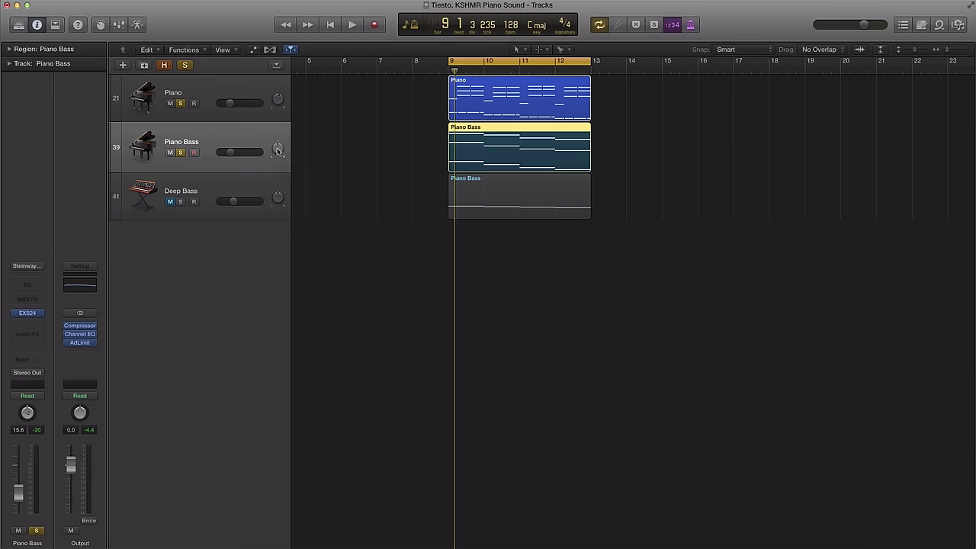
# Audition the panned parts, unsolo Piano Bass, and add a Channel EQ after the Piano's EXS24
pyautogui.press('space')
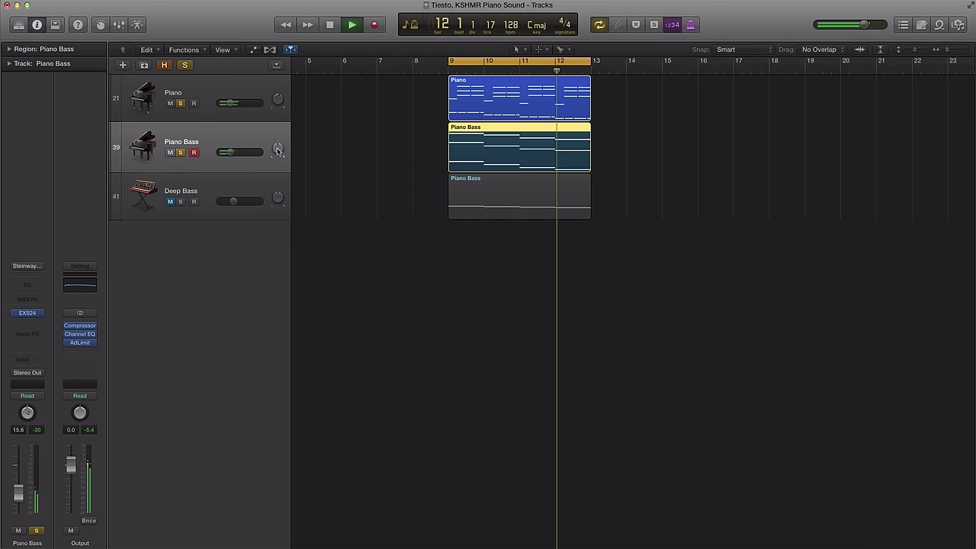
pyautogui.press('space')
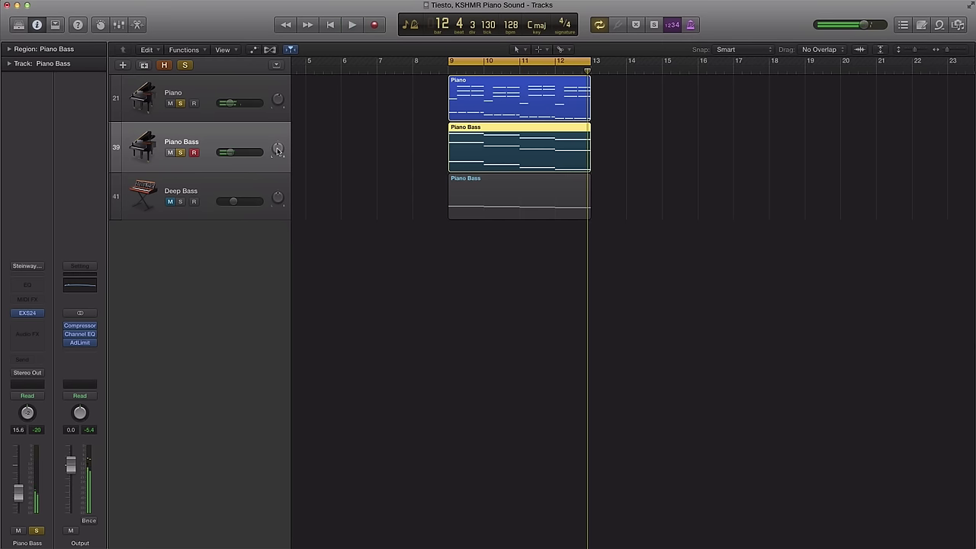
pyautogui.click(179, 153)
pyautogui.click(244, 86)
pyautogui.press('space')
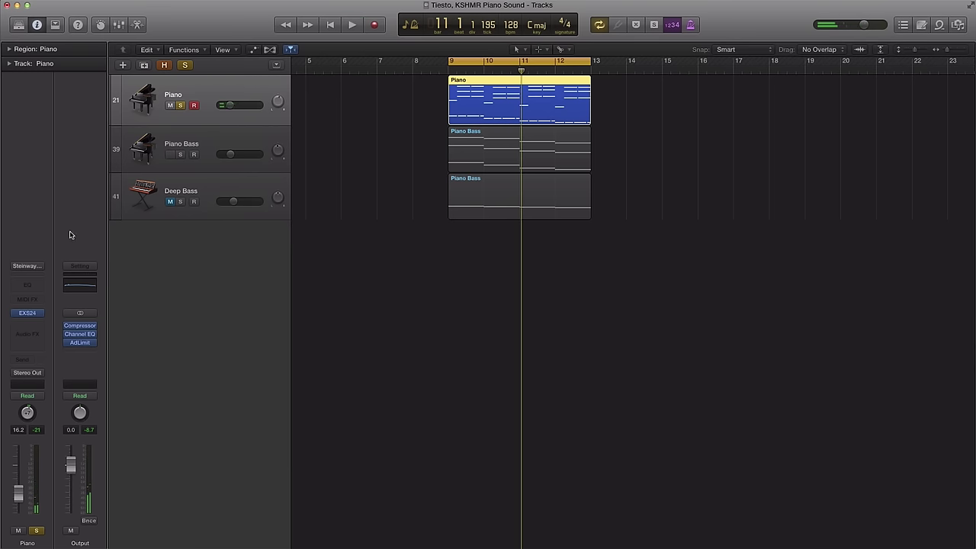
pyautogui.click(32, 285)
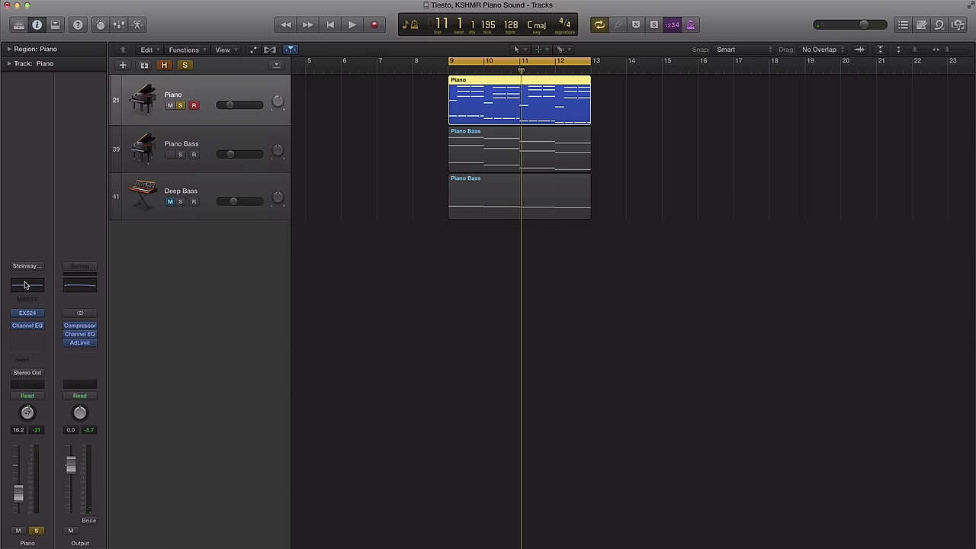
# Cut the Piano EQ 4.5 dB at 405 Hz and boost 3 dB at 6100 Hz, adjusting both widths
pyautogui.click(29, 326)
pyautogui.moveTo(260, 56); pyautogui.dragTo(471, 99)
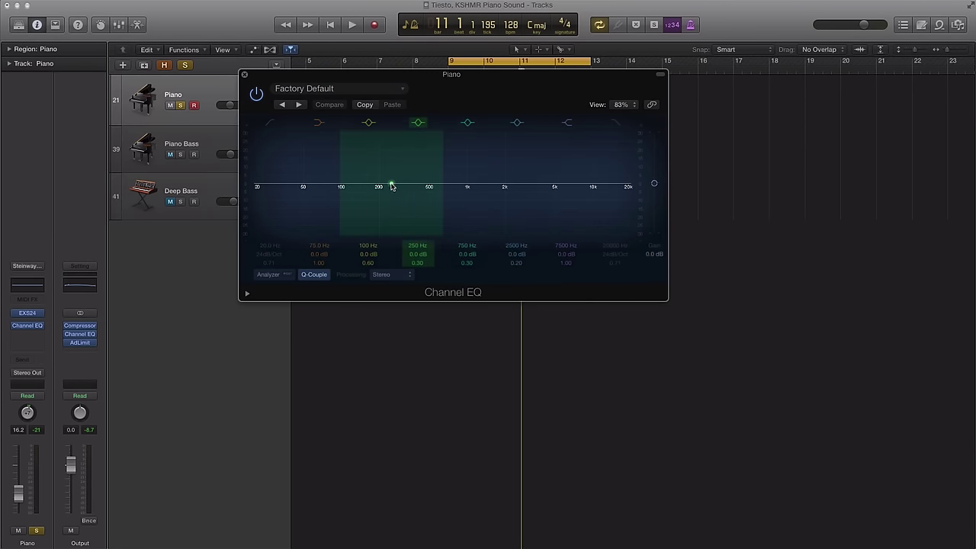
pyautogui.moveTo(391, 186); pyautogui.dragTo(420, 197)
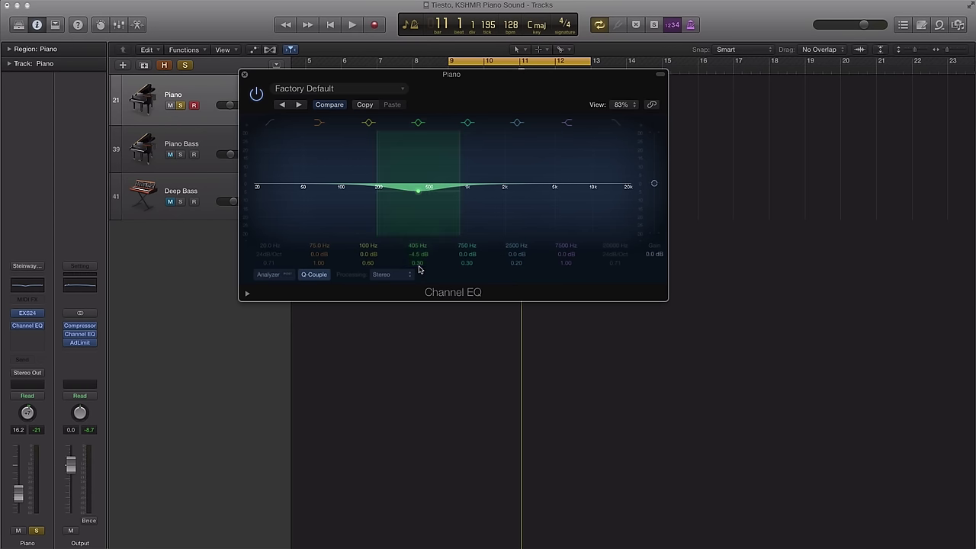
pyautogui.moveTo(420, 267); pyautogui.dragTo(420, 253)
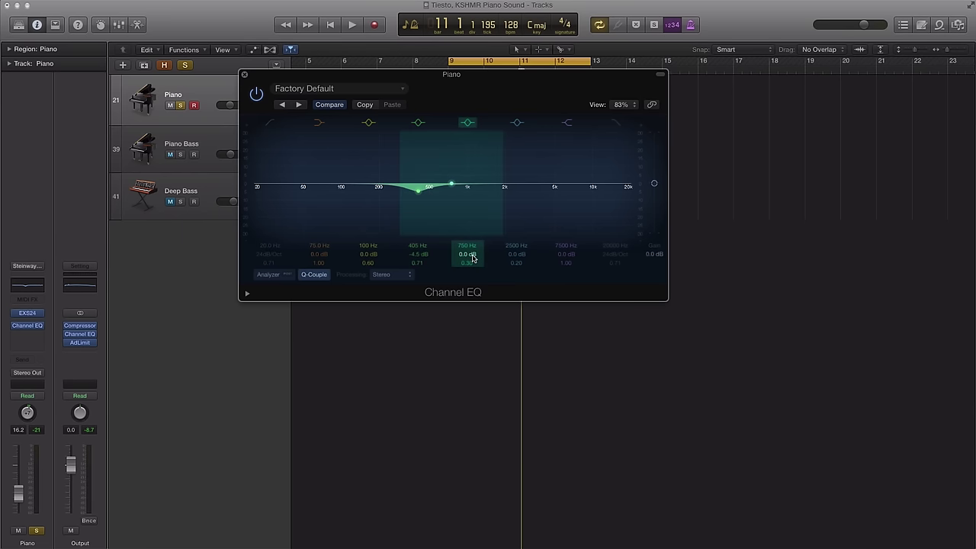
pyautogui.moveTo(518, 186); pyautogui.dragTo(569, 182)
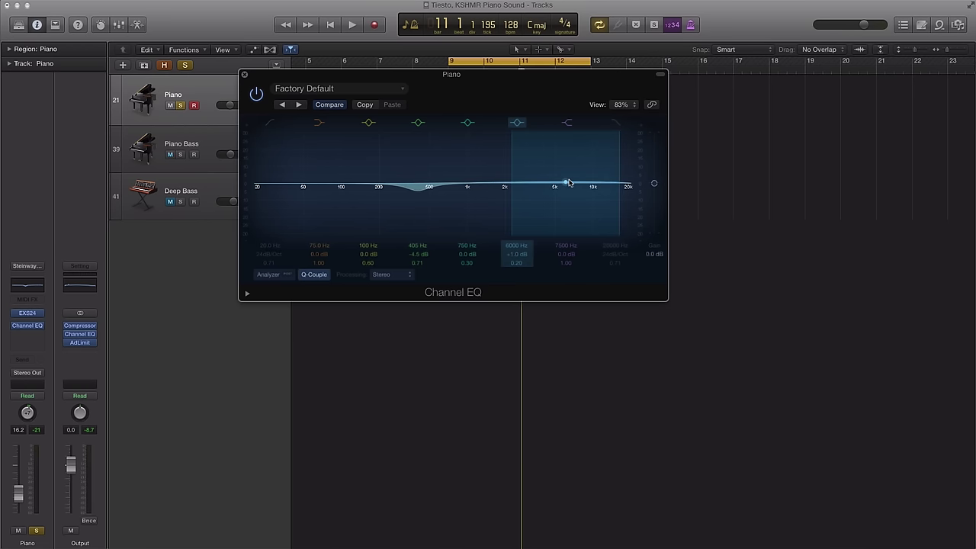
pyautogui.moveTo(568, 183); pyautogui.dragTo(569, 178)
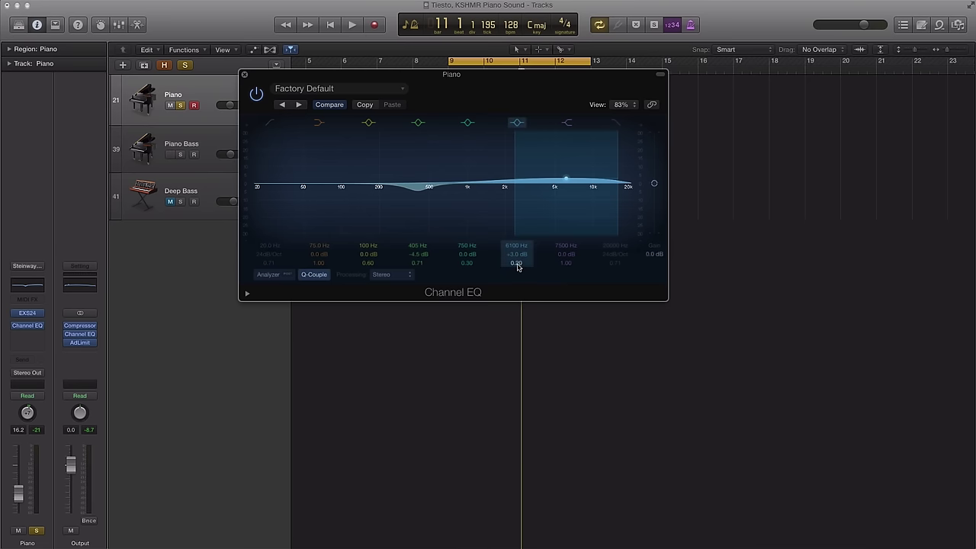
pyautogui.moveTo(516, 264); pyautogui.dragTo(516, 250)
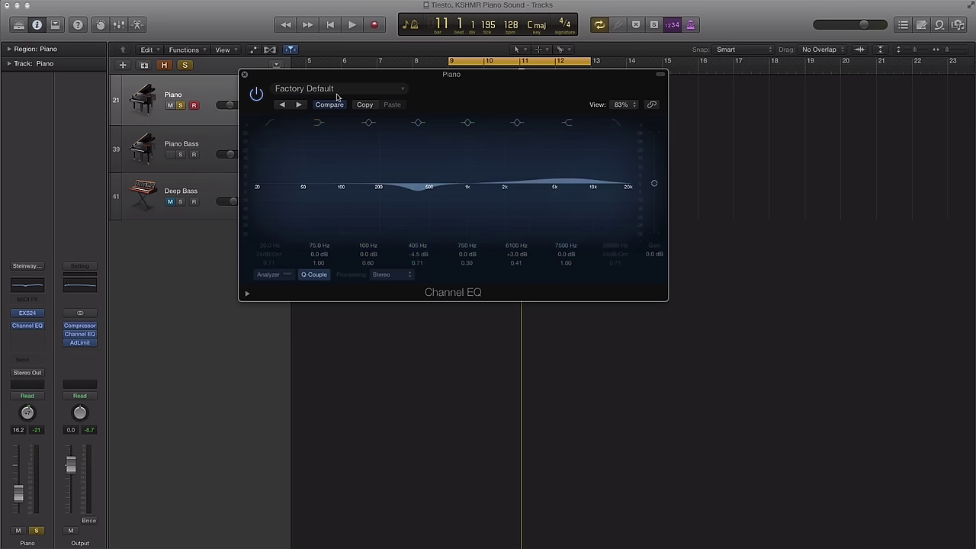
pyautogui.moveTo(453, 100); pyautogui.dragTo(490, 150)
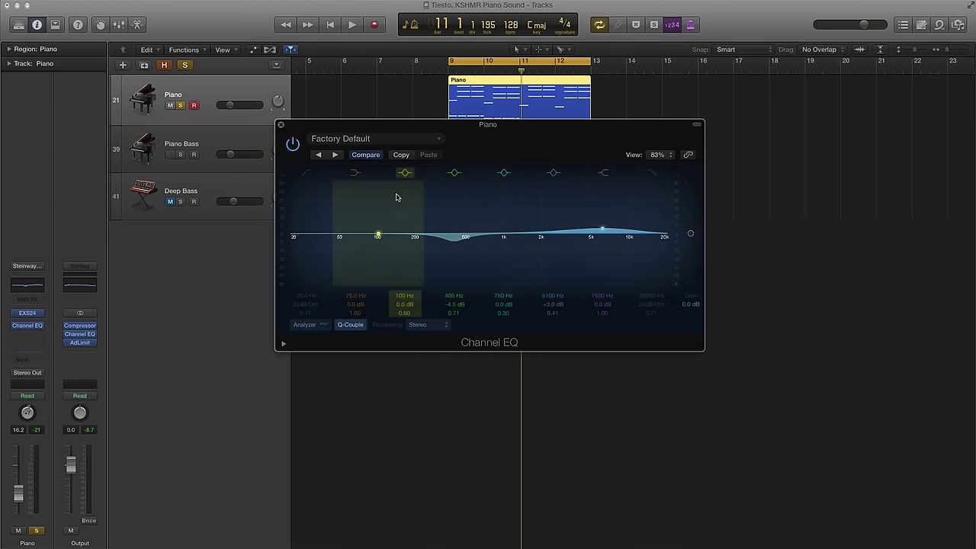
pyautogui.press('space')
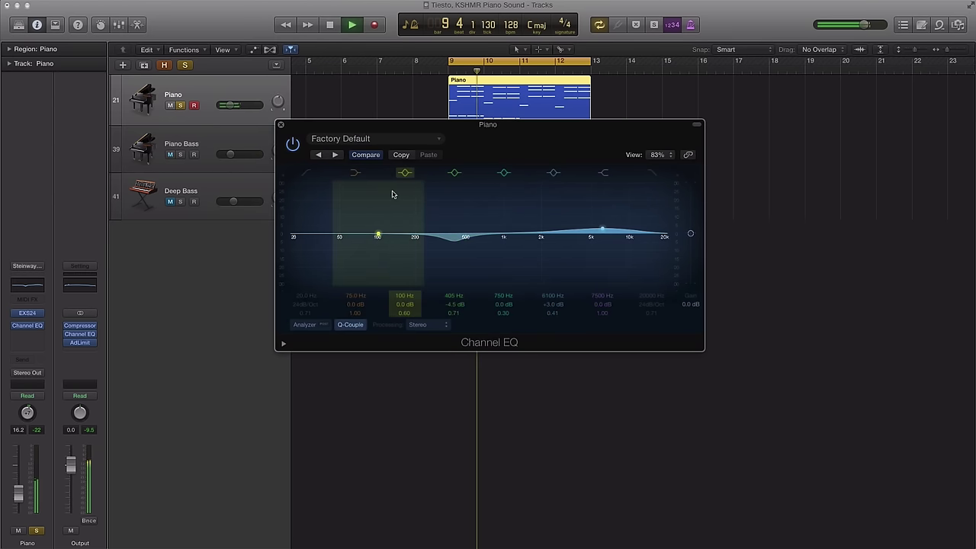
pyautogui.press('space')
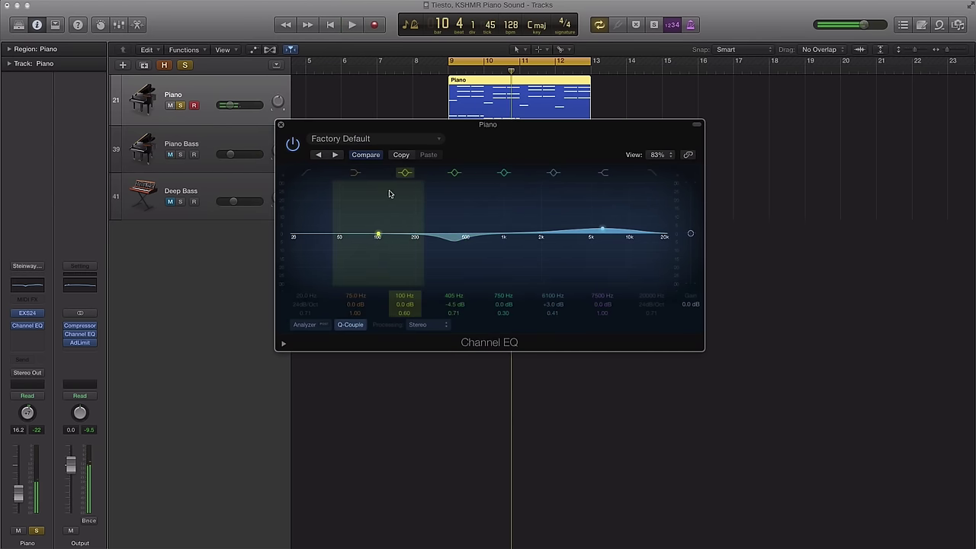
pyautogui.click(291, 149)
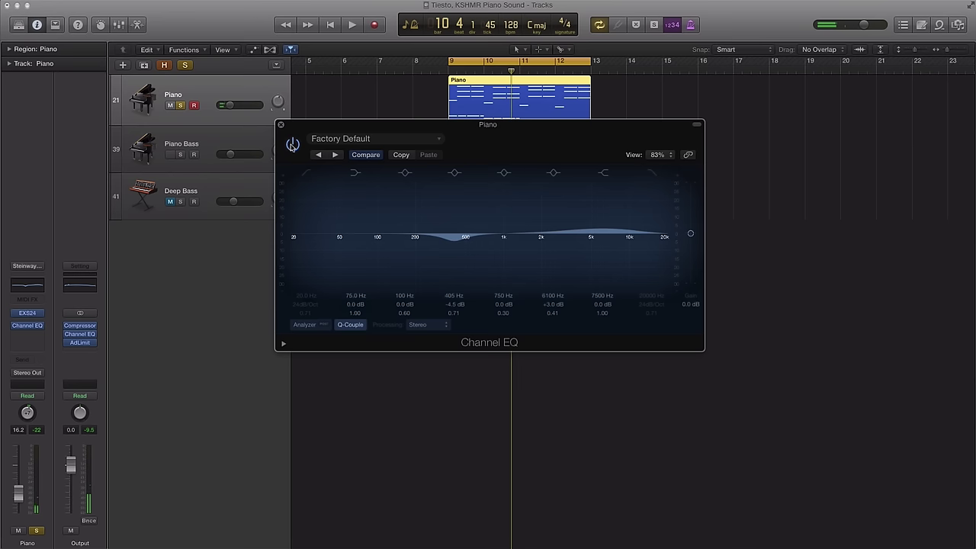
pyautogui.click(292, 145)
pyautogui.press('space')
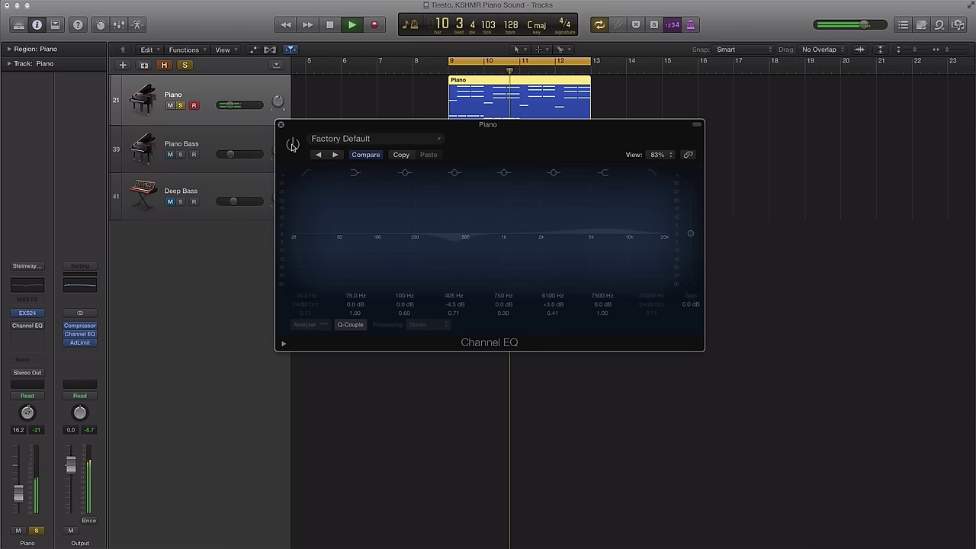
pyautogui.click(292, 144)
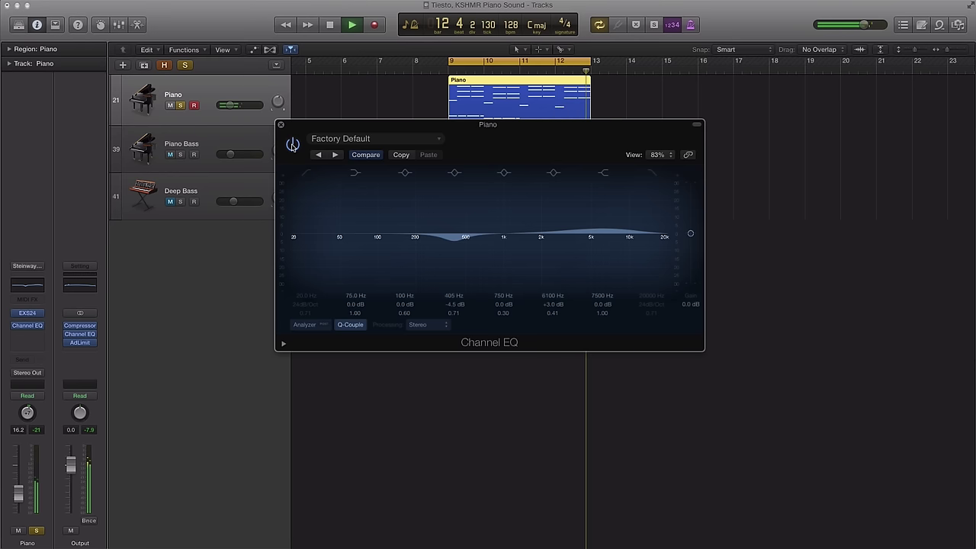
pyautogui.press('space')
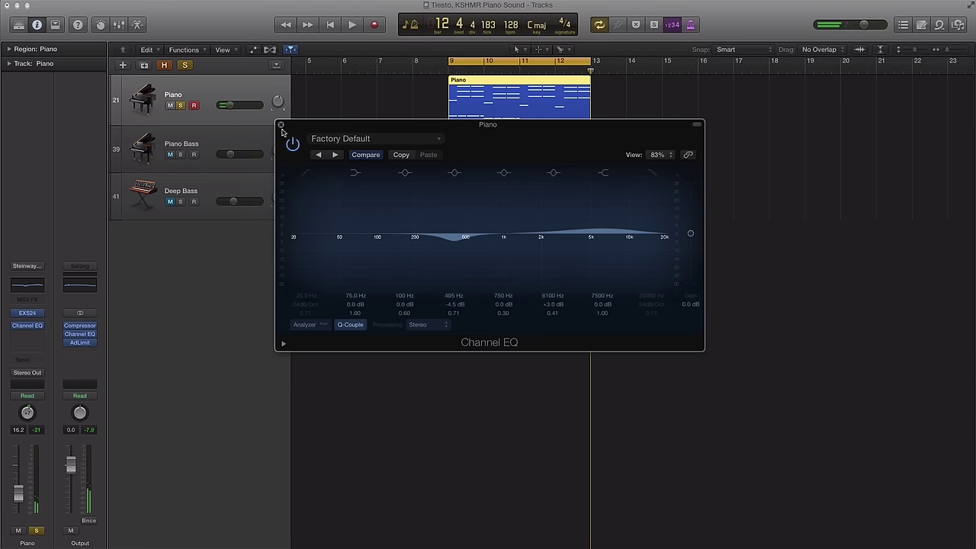
# Close the EQ and insert a Dynamics Compressor below the Piano's Channel EQ
pyautogui.click(281, 125)
pyautogui.moveTo(81, 335)
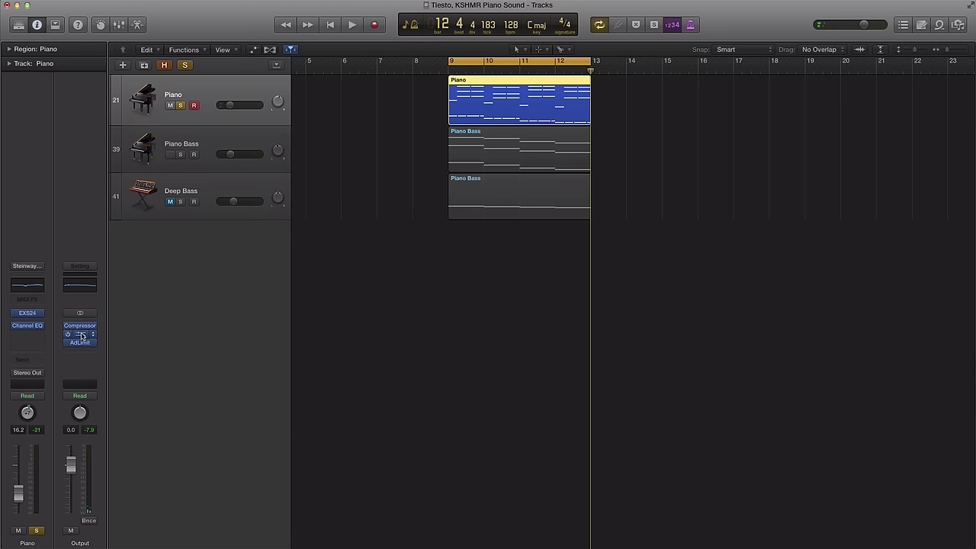
pyautogui.click(39, 338)
pyautogui.moveTo(49, 371)
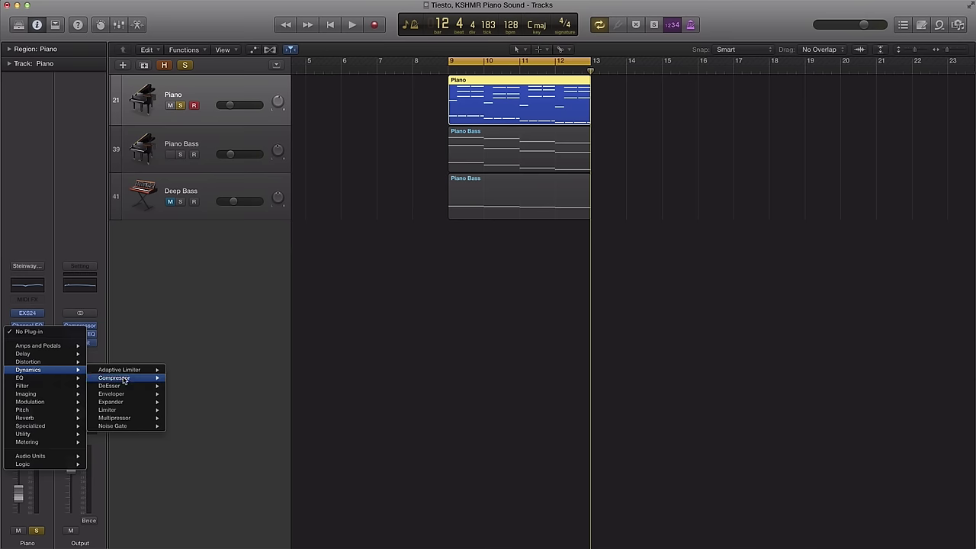
pyautogui.moveTo(126, 379)
pyautogui.click(177, 379)
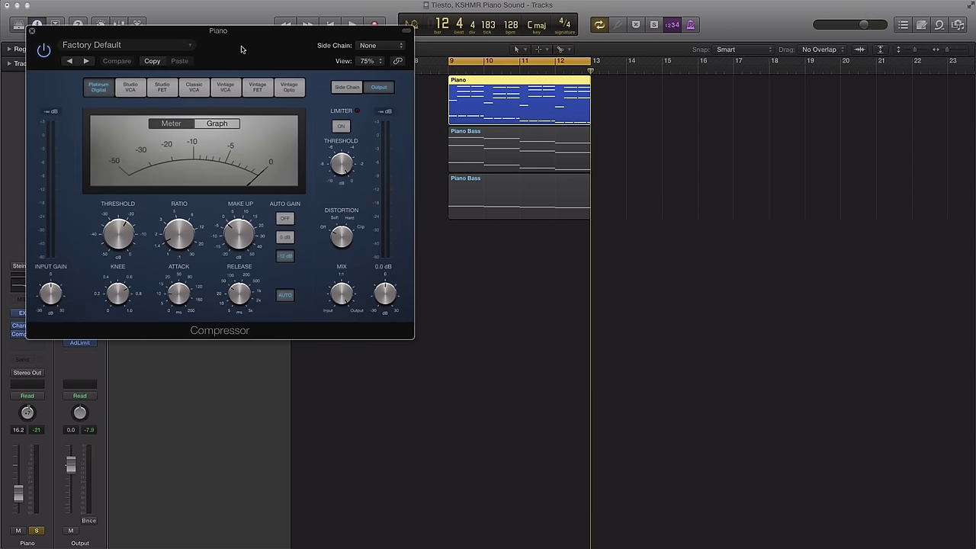
pyautogui.moveTo(241, 49); pyautogui.dragTo(522, 90)
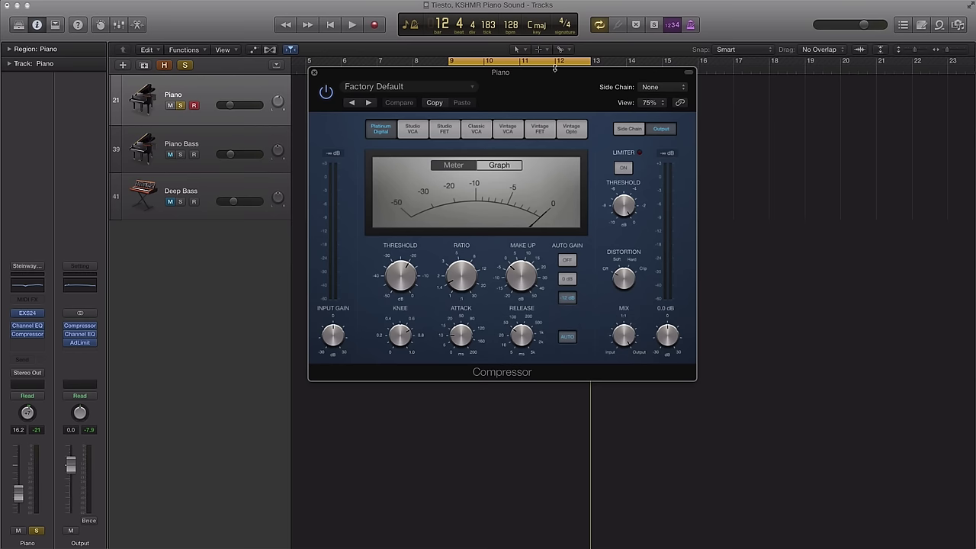
pyautogui.moveTo(526, 85); pyautogui.dragTo(532, 78)
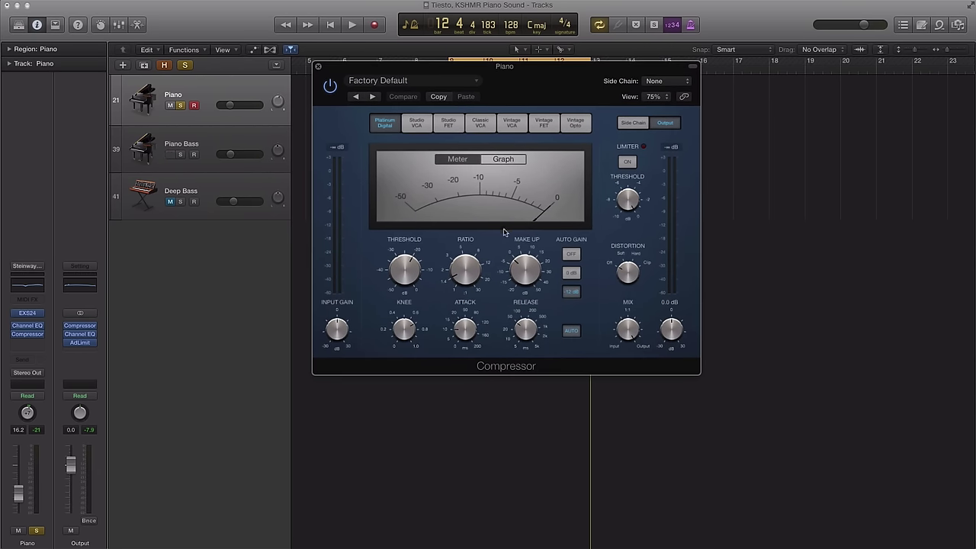
# Set the compressor ratio to 1.8:1 and threshold to -24 dB while auditioning
pyautogui.moveTo(460, 267); pyautogui.dragTo(457, 272)
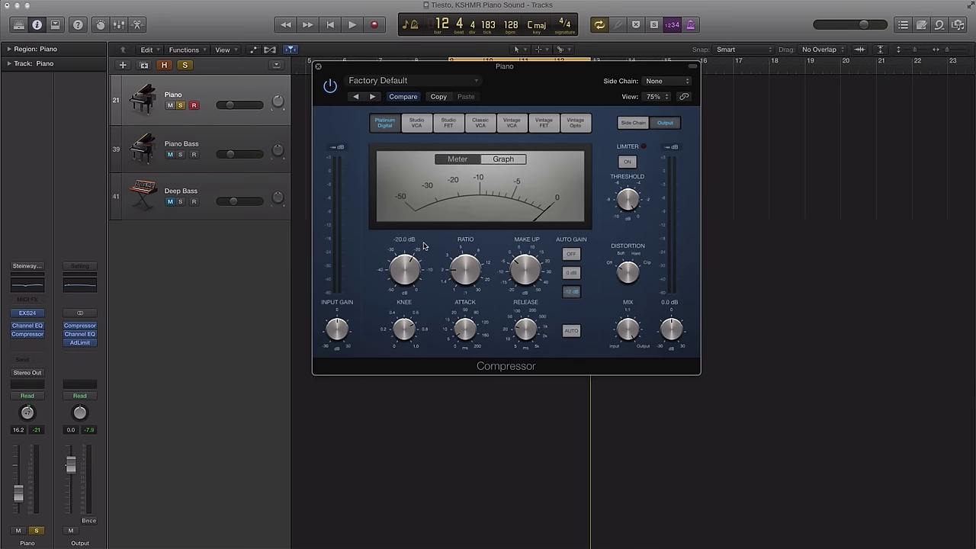
pyautogui.moveTo(402, 284)
pyautogui.press('space')
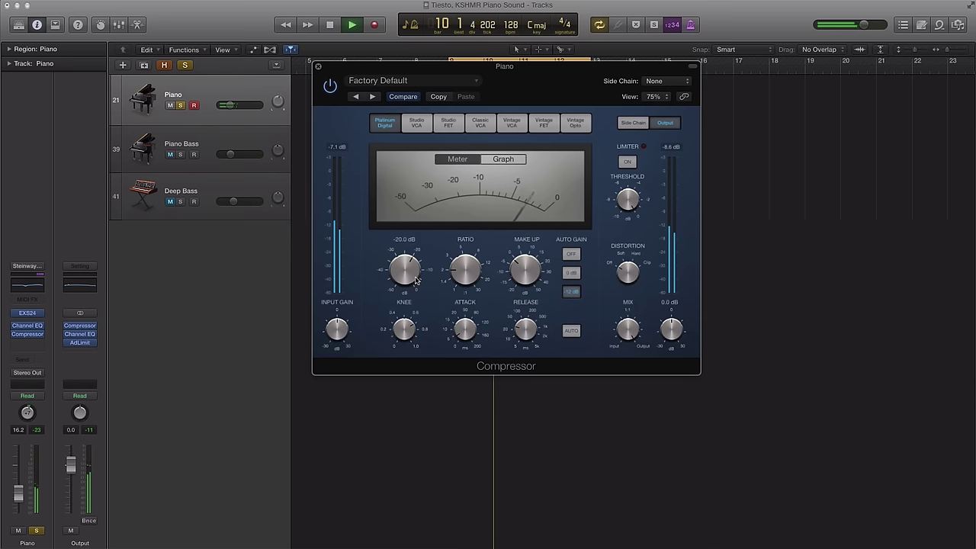
pyautogui.press('space')
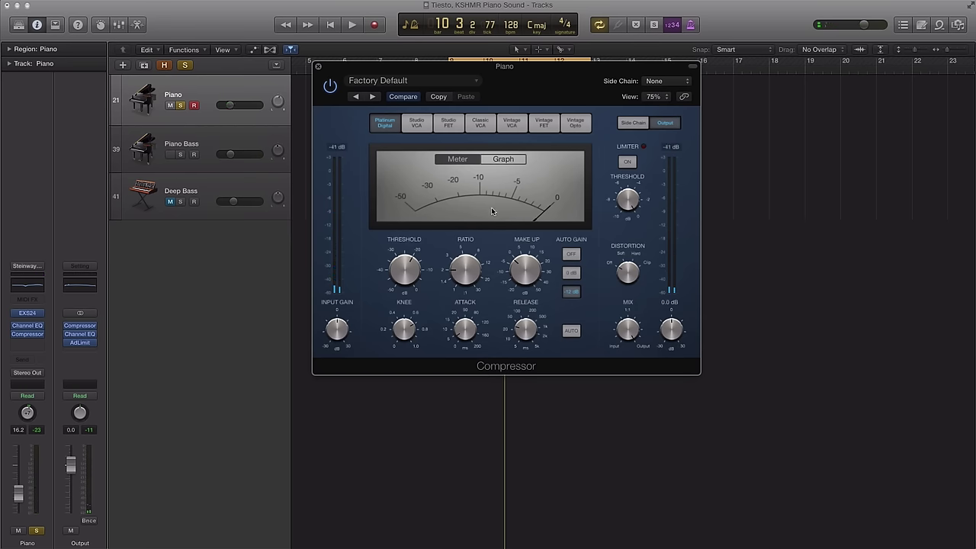
pyautogui.press('space')
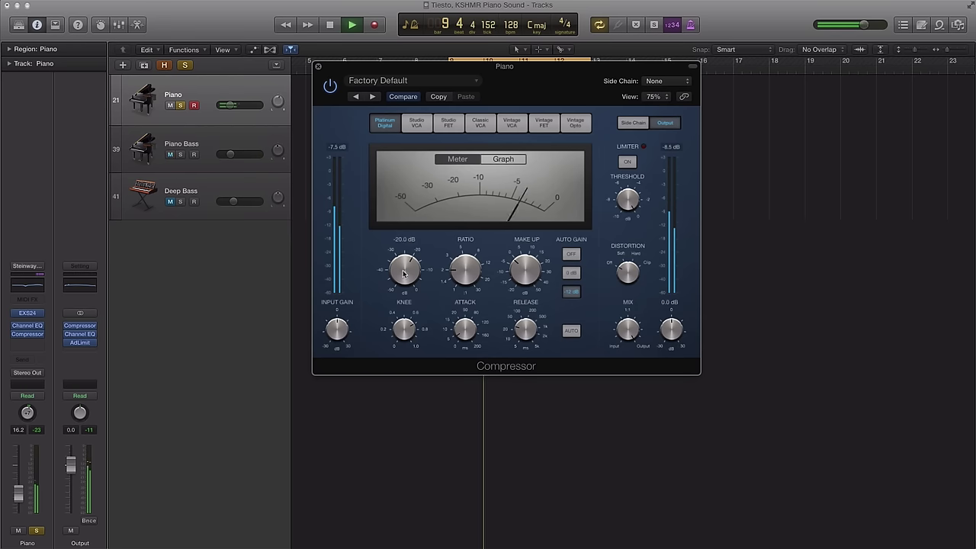
pyautogui.moveTo(404, 275); pyautogui.dragTo(401, 282)
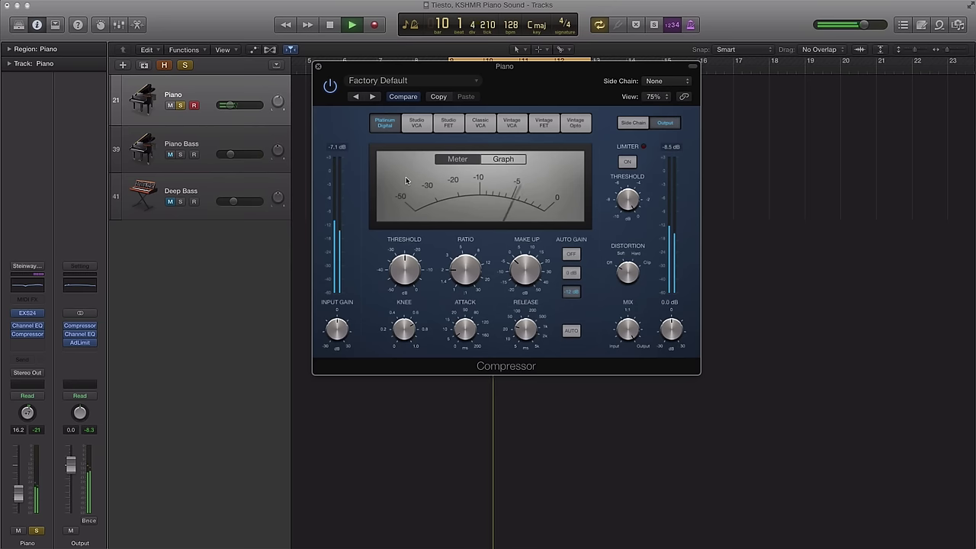
pyautogui.press('space')
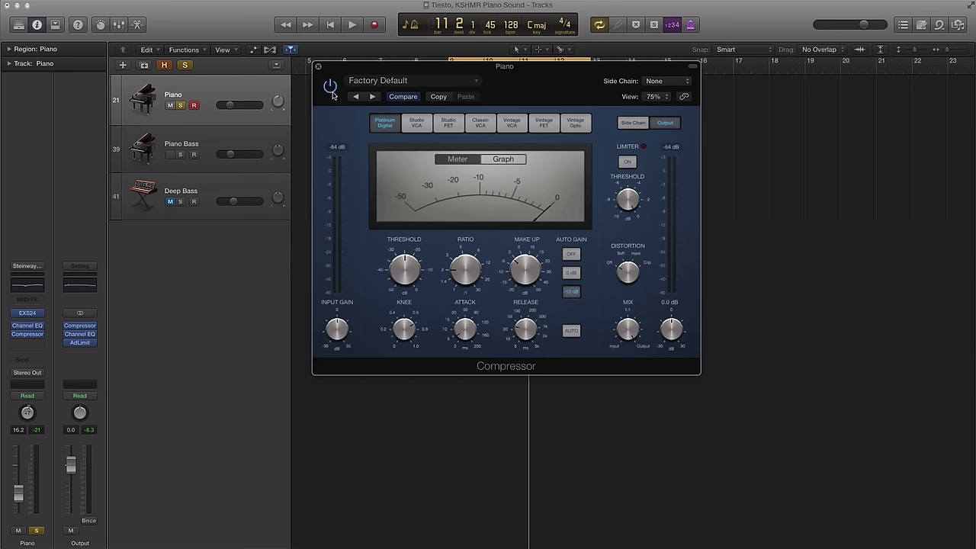
pyautogui.press('space')
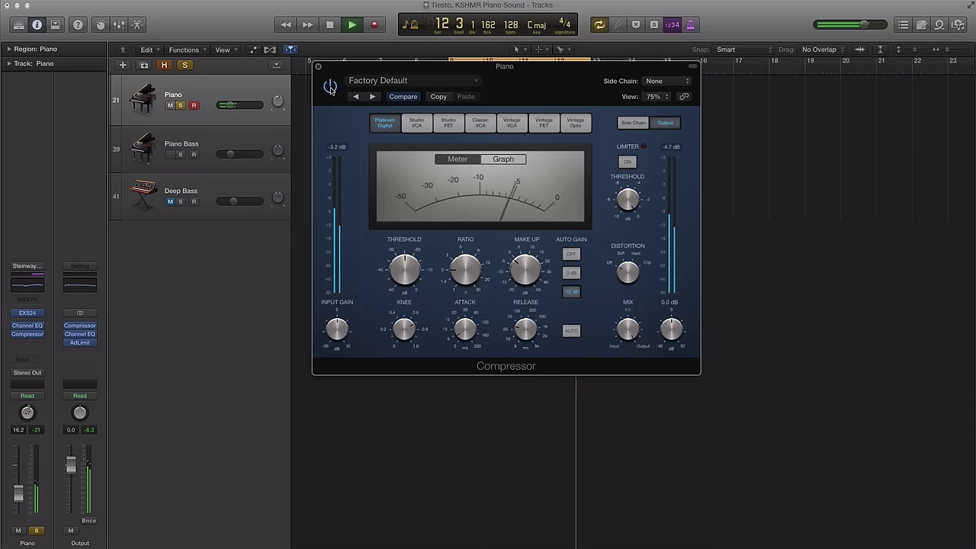
pyautogui.press('space')
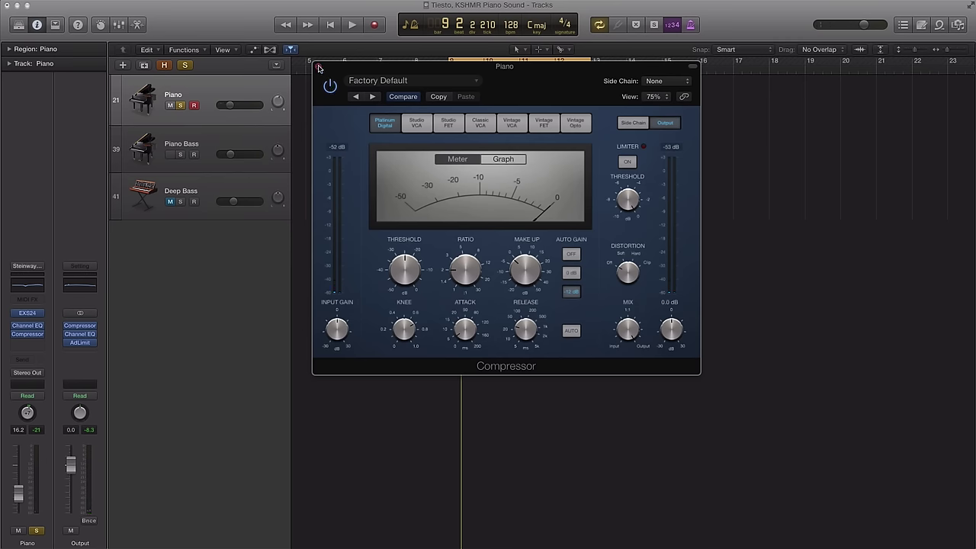
# Duplicate the Piano track as Steinway Piano 2, move the Piano Bass region onto it, and audition
pyautogui.click(318, 68)
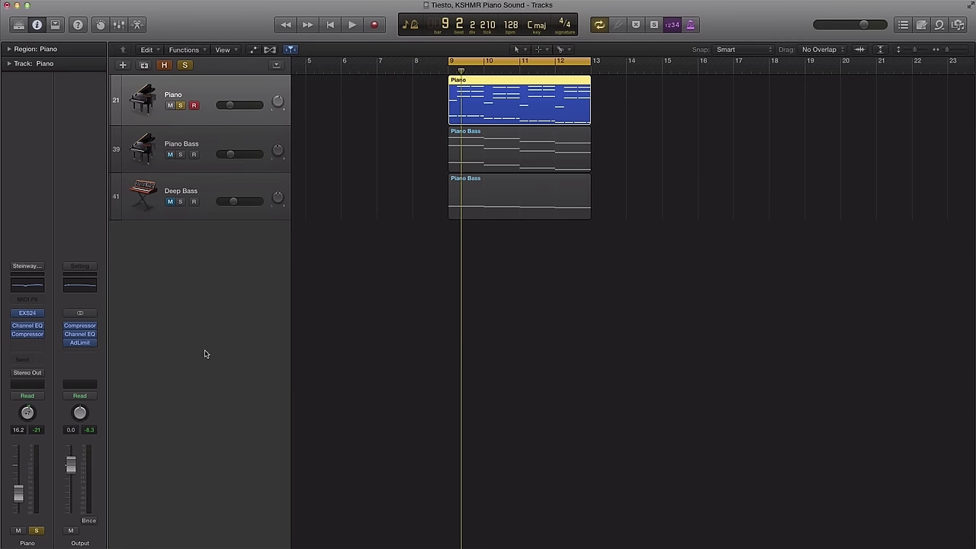
pyautogui.click(144, 65)
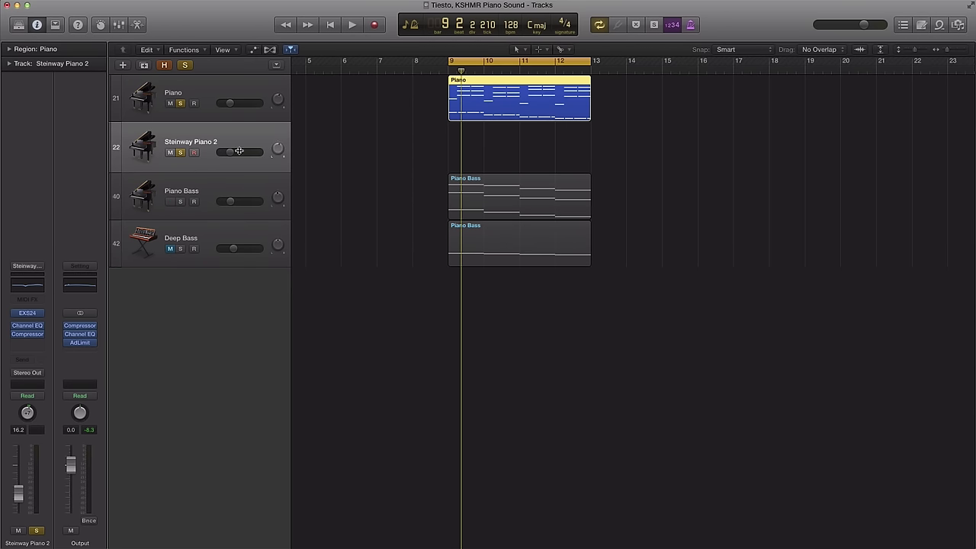
pyautogui.moveTo(538, 189); pyautogui.dragTo(538, 142)
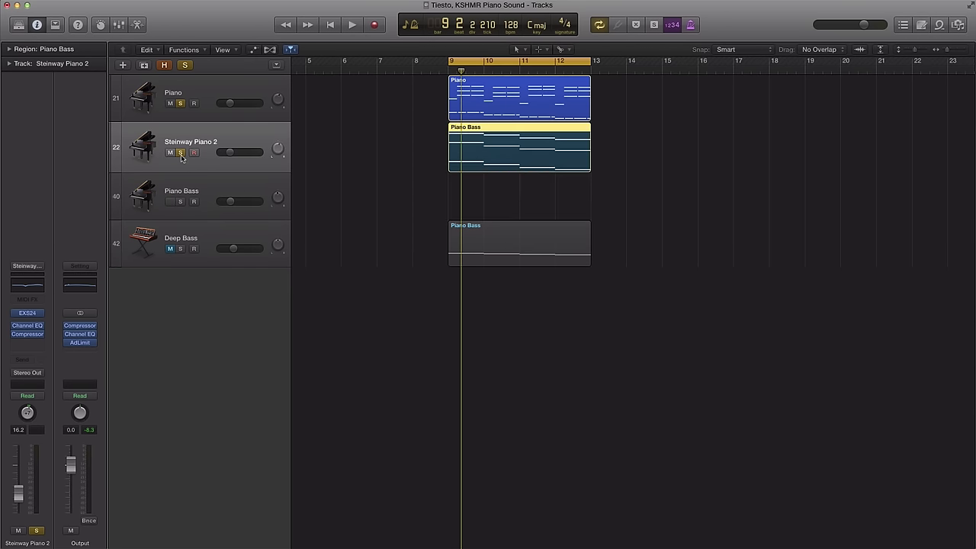
pyautogui.press('space')
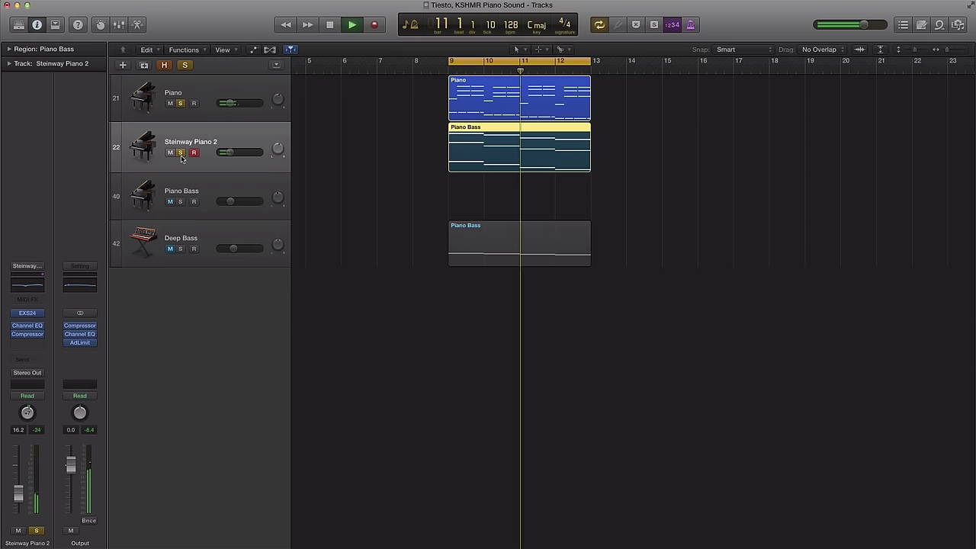
pyautogui.press('space')
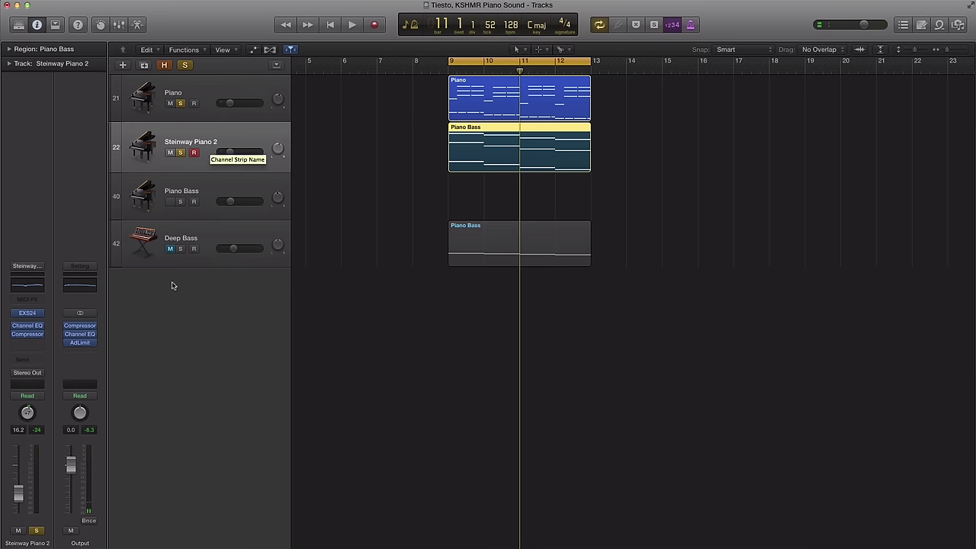
# Unsolo Piano and switch Steinway Piano 2's Compressor circuit to Vintage VCA while listening
pyautogui.click(29, 334)
pyautogui.moveTo(253, 58); pyautogui.dragTo(577, 119)
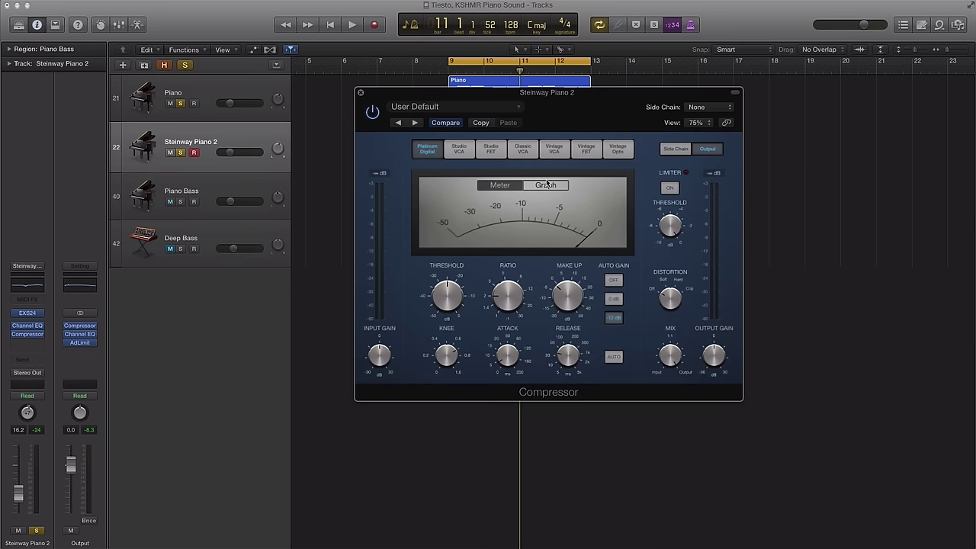
pyautogui.moveTo(542, 135); pyautogui.dragTo(623, 291)
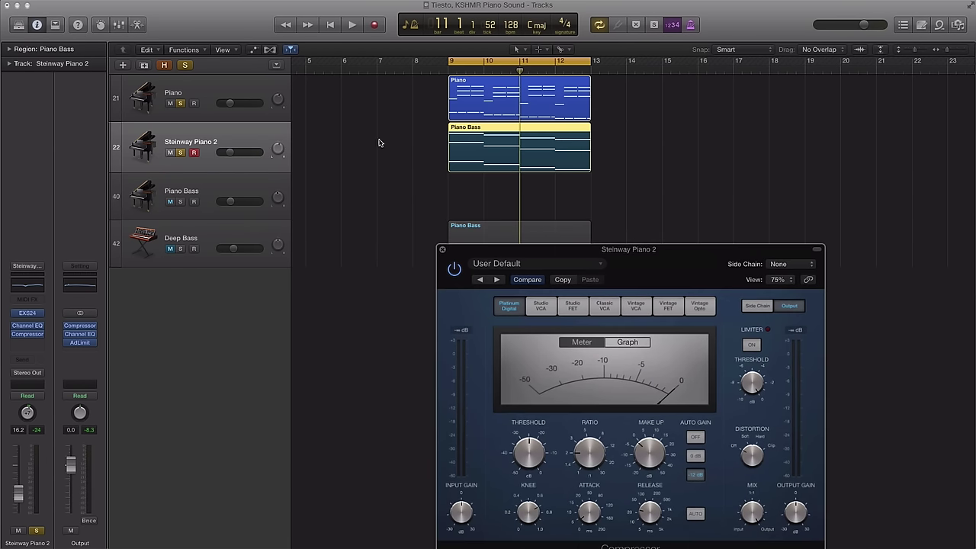
pyautogui.click(179, 103)
pyautogui.press('space')
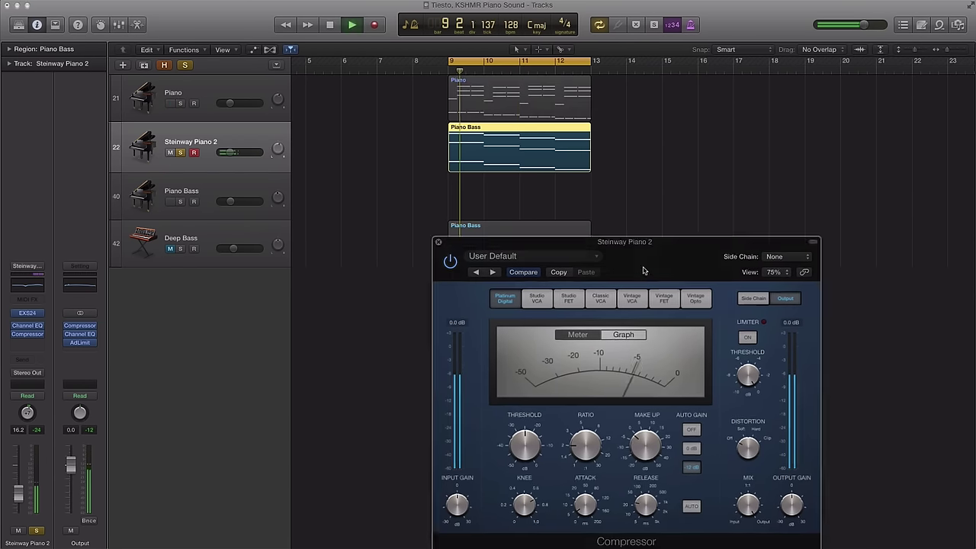
pyautogui.moveTo(641, 287); pyautogui.dragTo(581, 176)
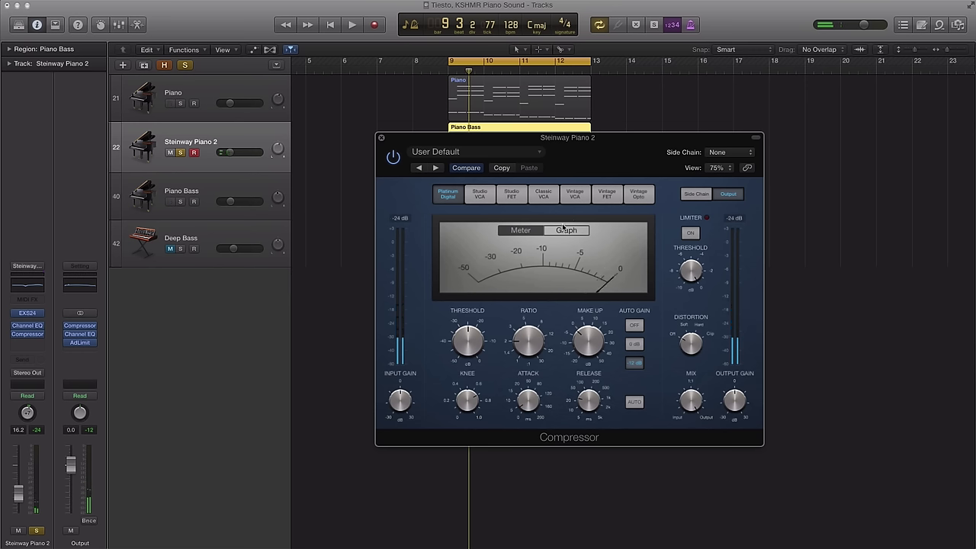
pyautogui.click(575, 196)
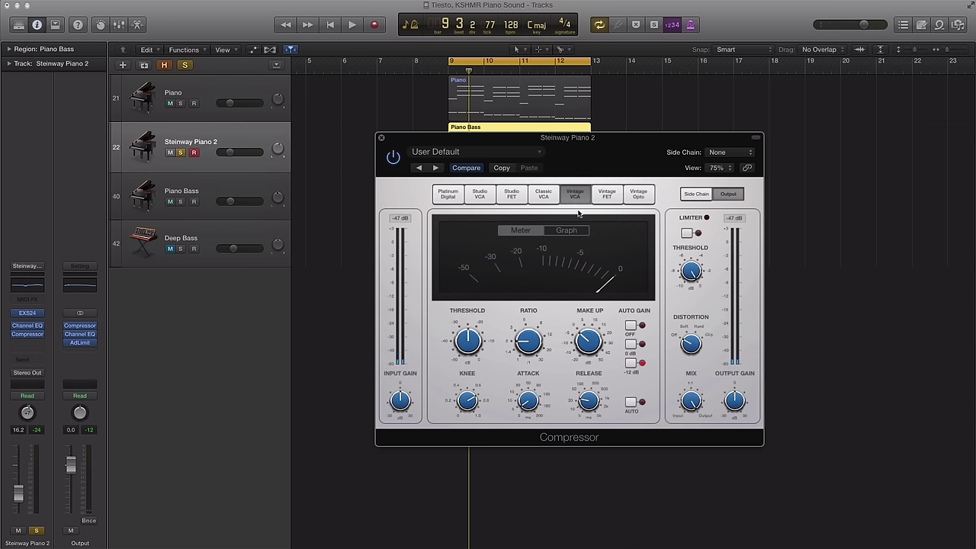
pyautogui.press('space')
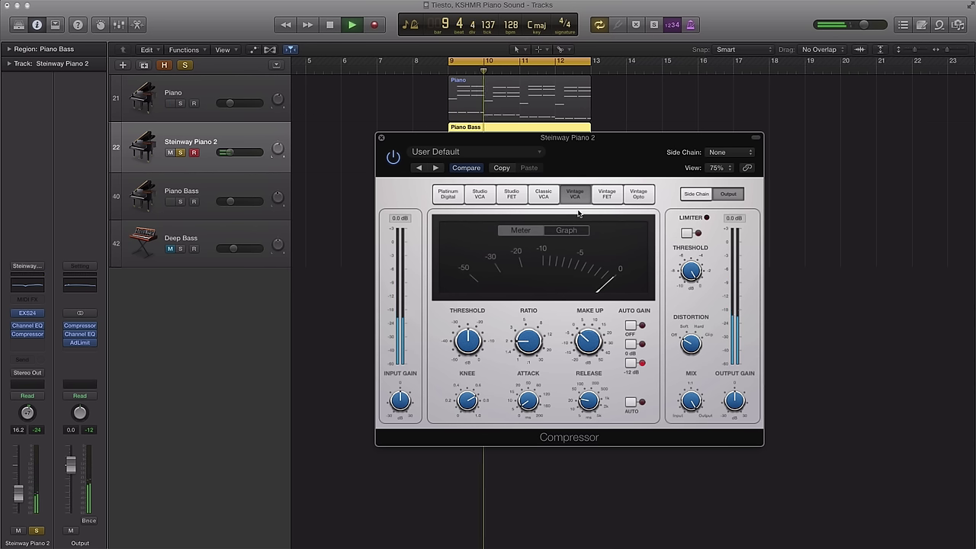
pyautogui.press('space')
pyautogui.moveTo(573, 410)
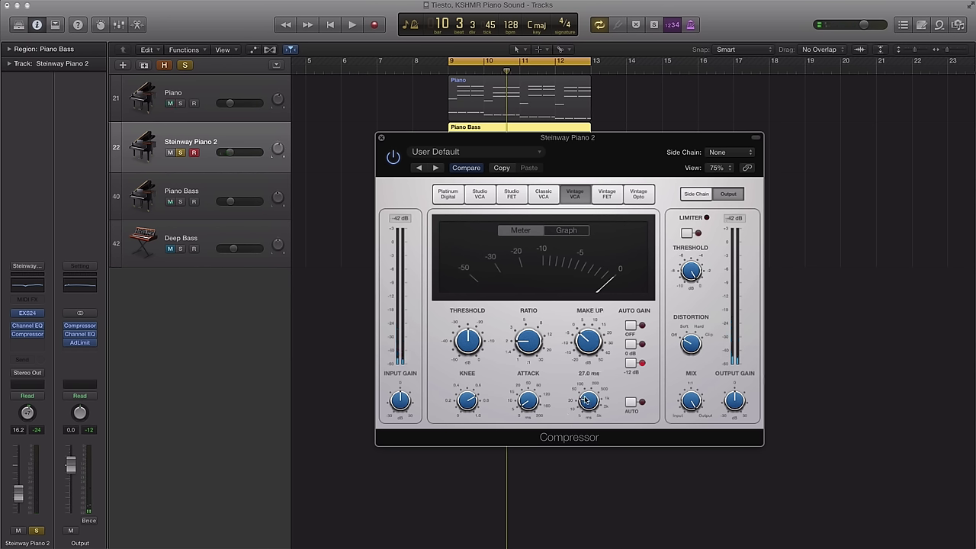
# Set compressor release to about 8.9 ms, attack to about 14.5 ms, and lower the threshold slightly
pyautogui.moveTo(584, 399); pyautogui.dragTo(586, 410)
pyautogui.moveTo(536, 416)
pyautogui.moveTo(526, 405); pyautogui.dragTo(525, 391)
pyautogui.moveTo(526, 356)
pyautogui.moveTo(472, 355)
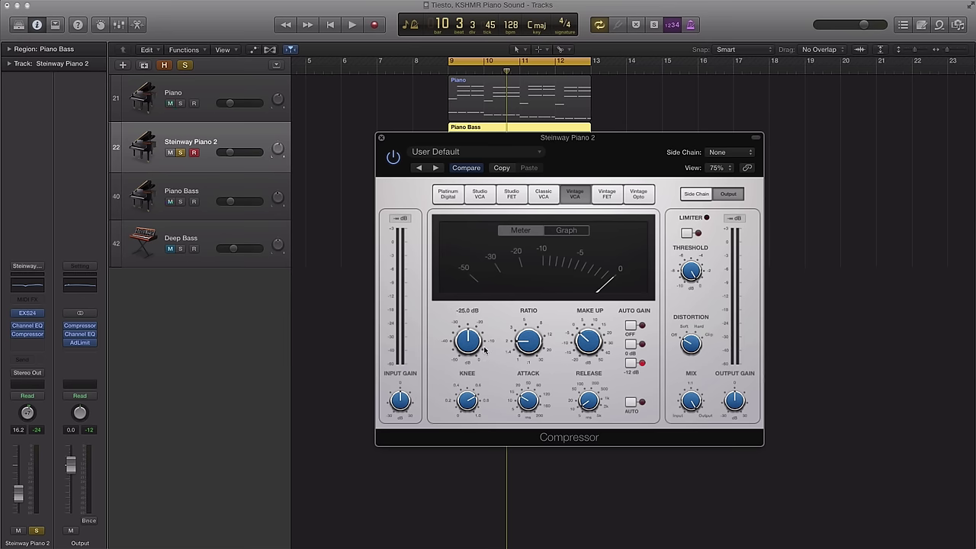
pyautogui.press('space')
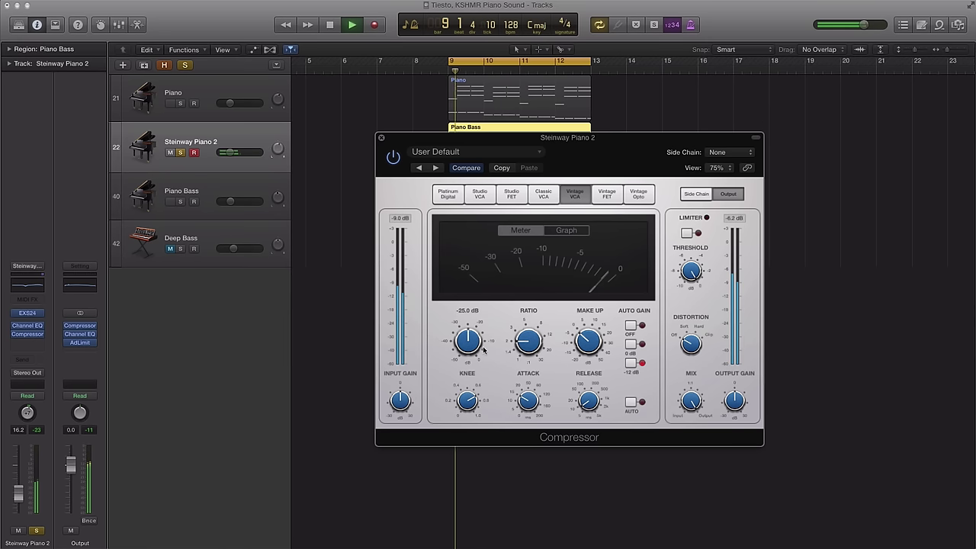
pyautogui.moveTo(464, 344); pyautogui.dragTo(464, 347)
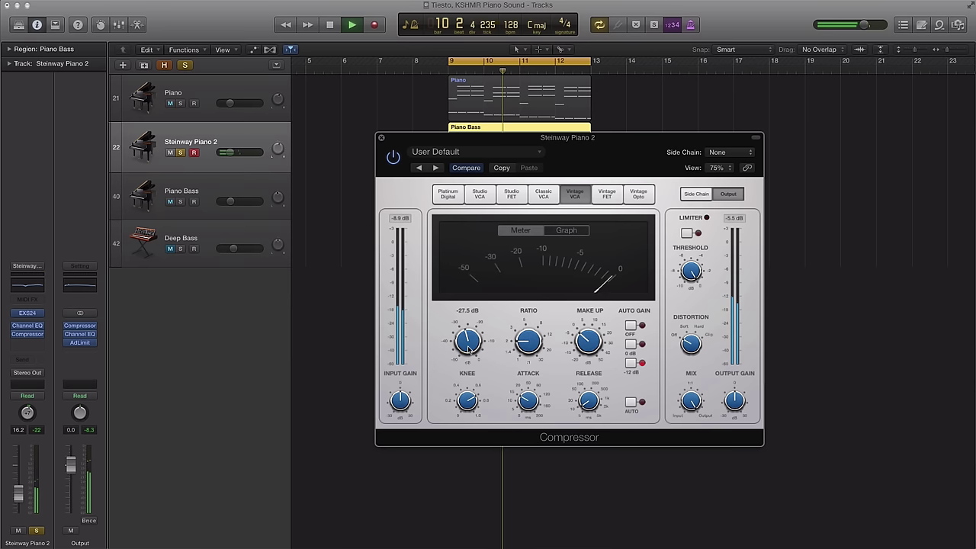
pyautogui.press('space')
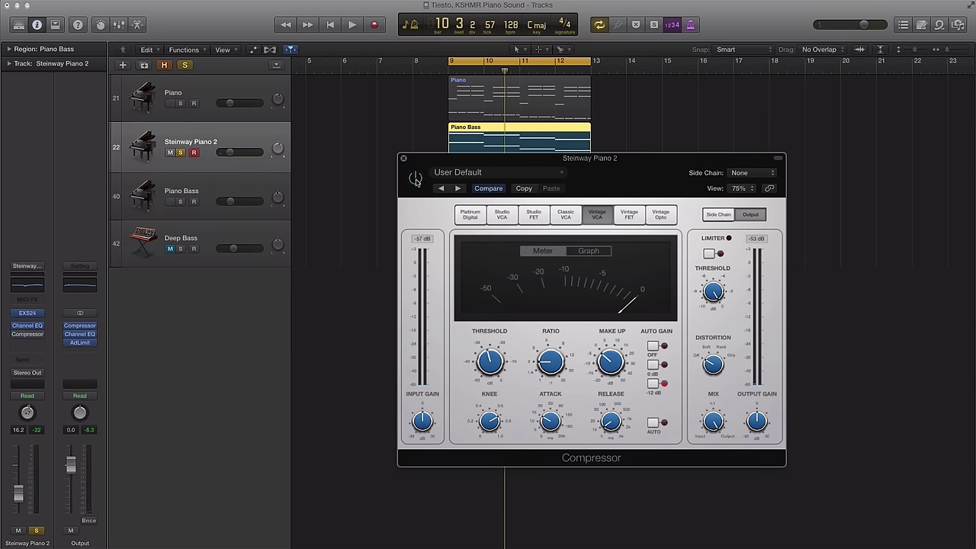
pyautogui.press('space')
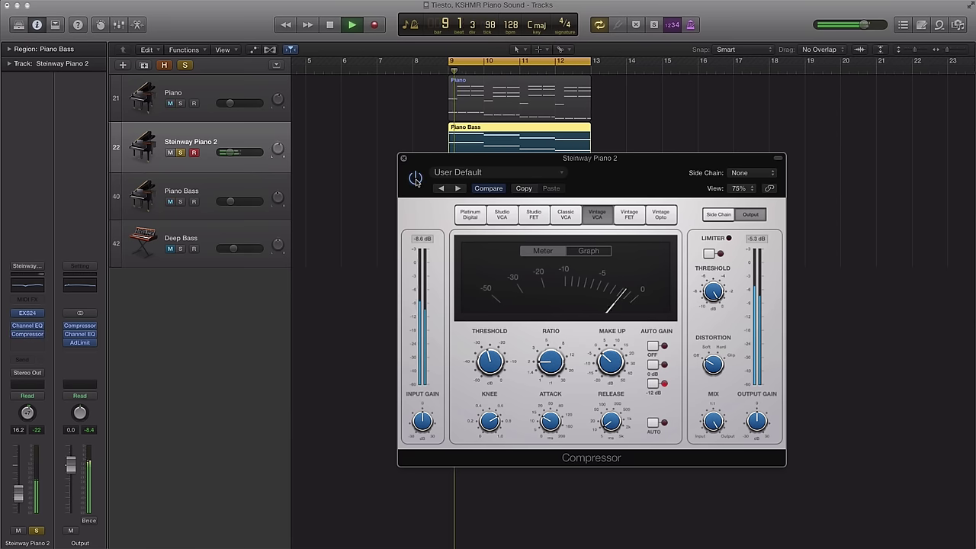
pyautogui.press('space')
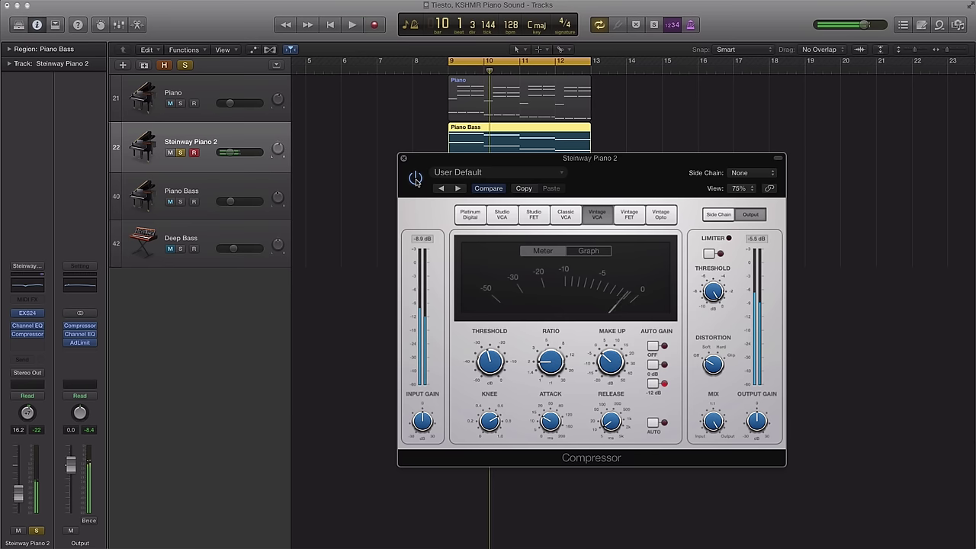
# Close the compressor, solo Piano alongside Steinway Piano 2, play both, and reselect Piano at bar 9
pyautogui.click(403, 158)
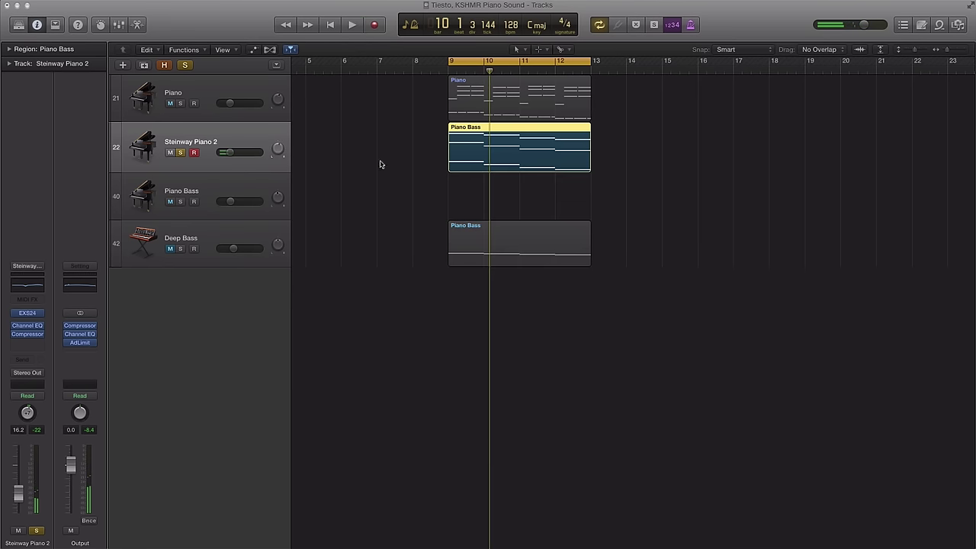
pyautogui.click(181, 104)
pyautogui.press('space')
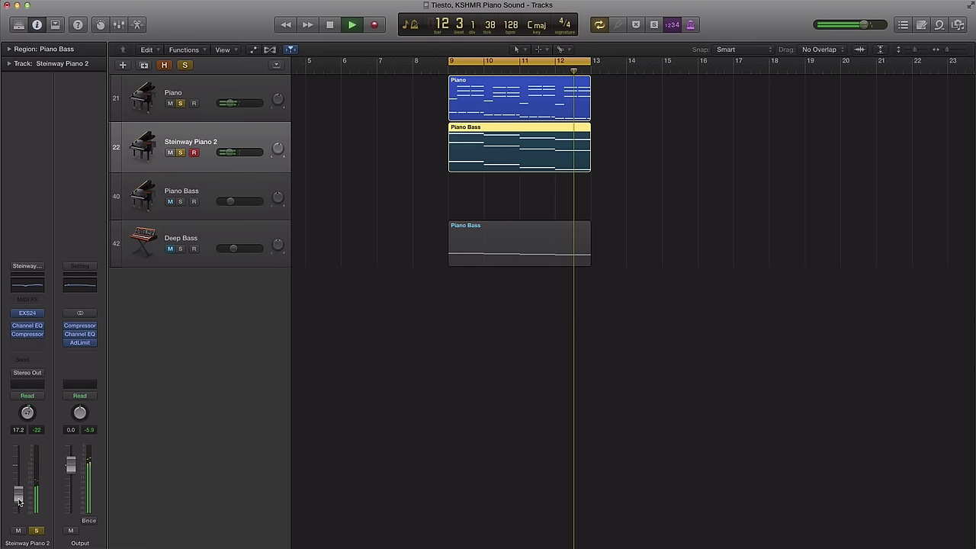
pyautogui.press('space')
pyautogui.press('Return')
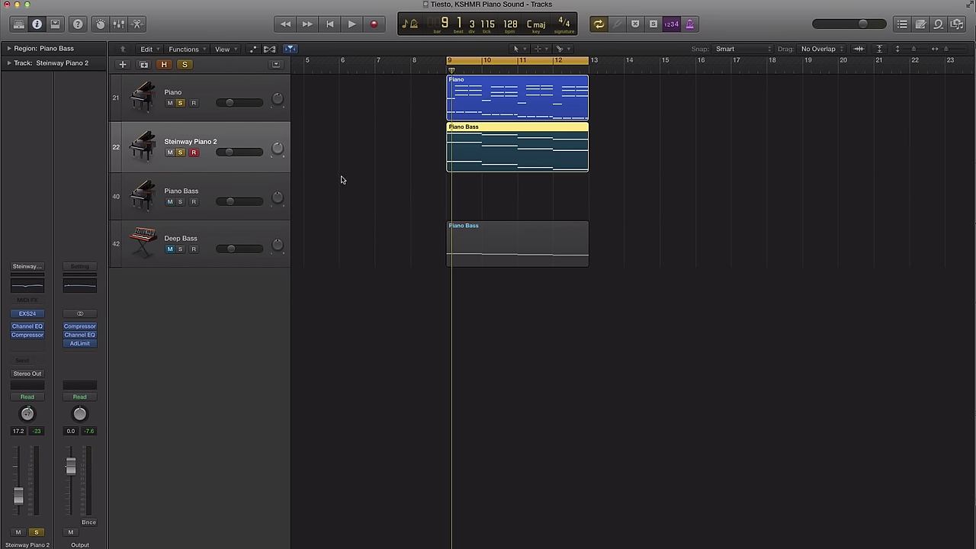
pyautogui.click(235, 93)
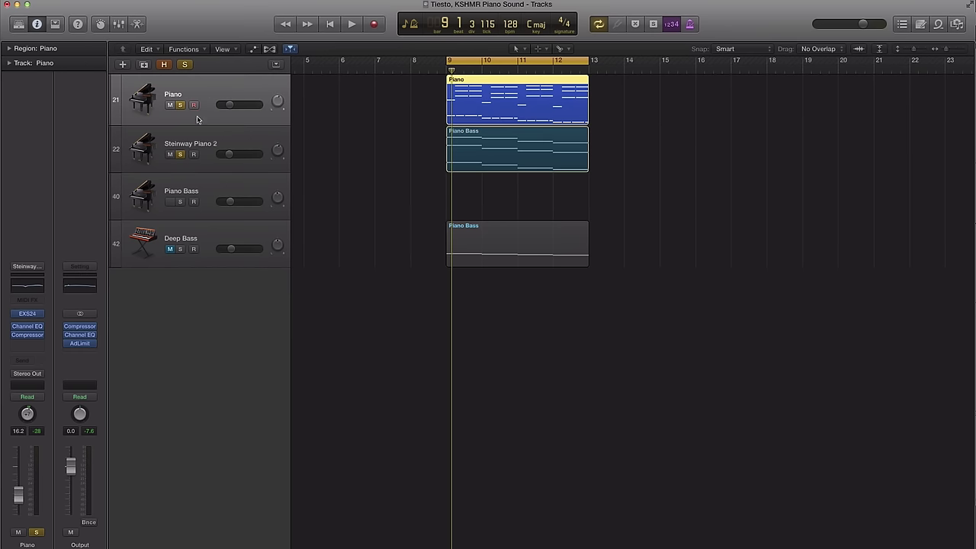
# Unsolo Steinway Piano 2 and add a Bus 1 send on the Piano track
pyautogui.click(179, 154)
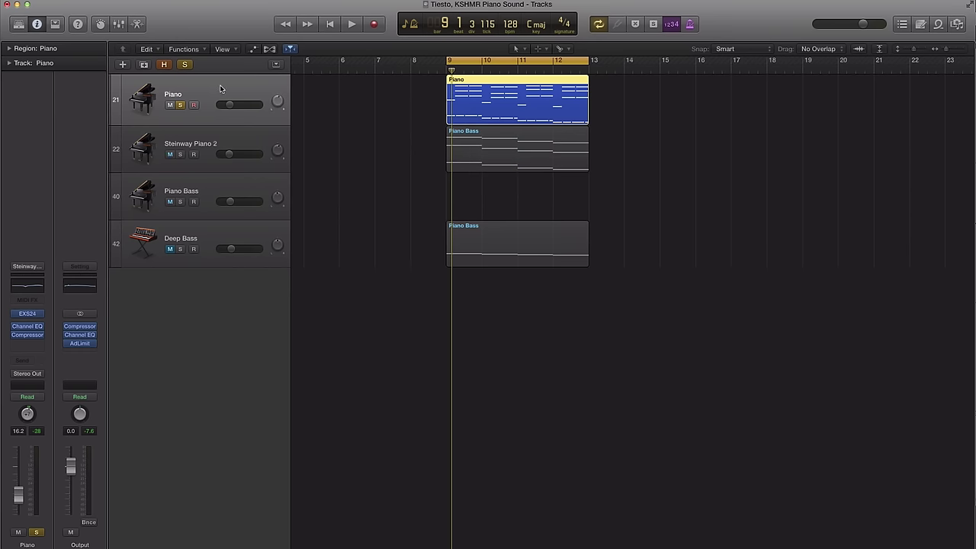
pyautogui.click(26, 365)
pyautogui.moveTo(26, 404)
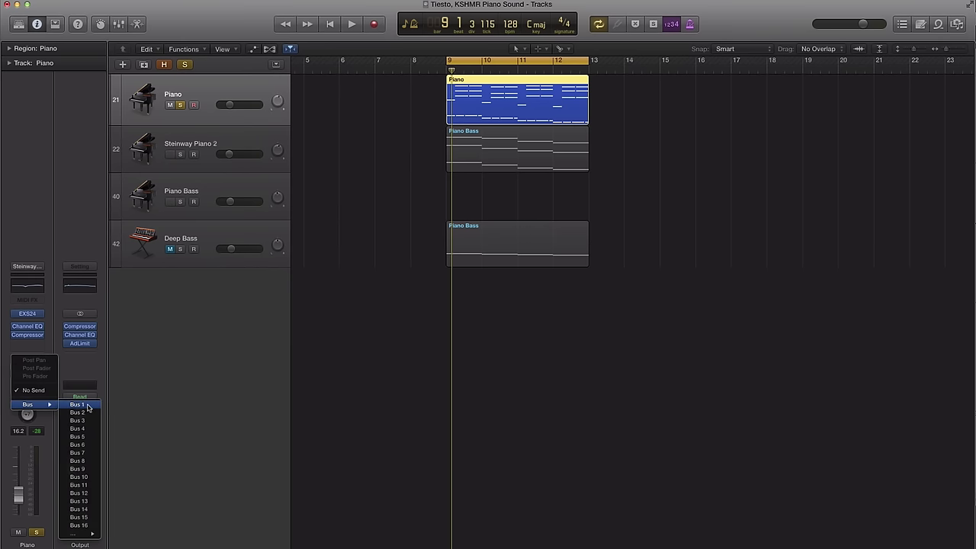
pyautogui.click(78, 404)
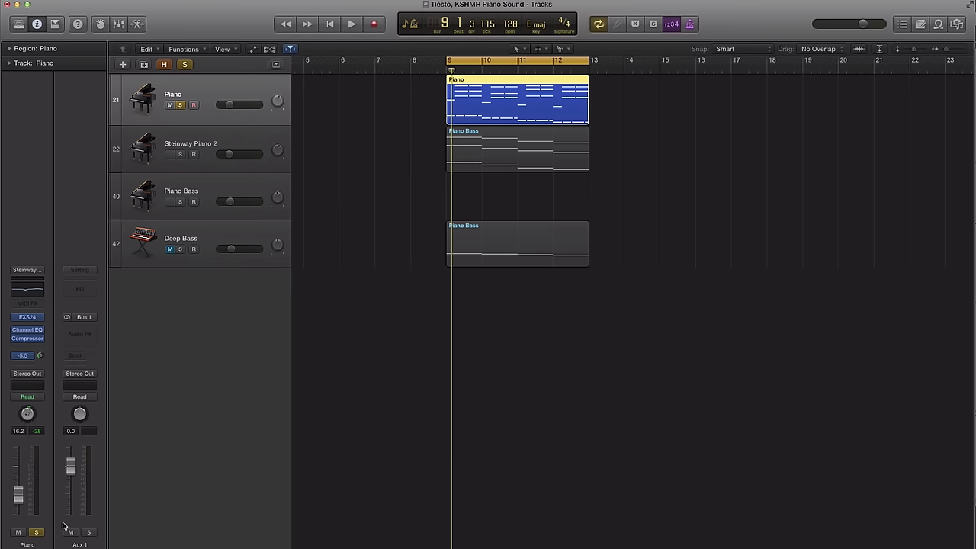
# Insert a stereo PlatinumVerb on Aux 1 and audition it
pyautogui.click(80, 334)
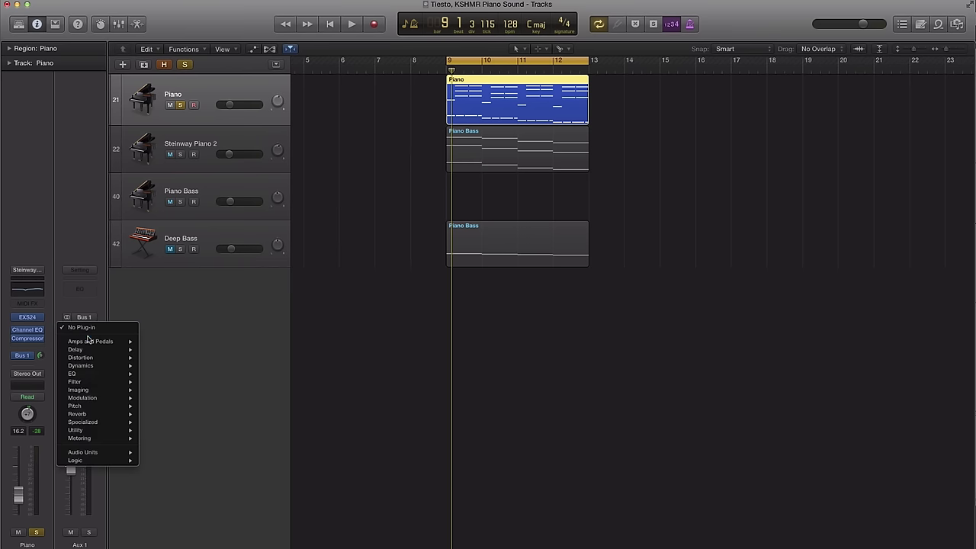
pyautogui.moveTo(93, 414)
pyautogui.moveTo(179, 422)
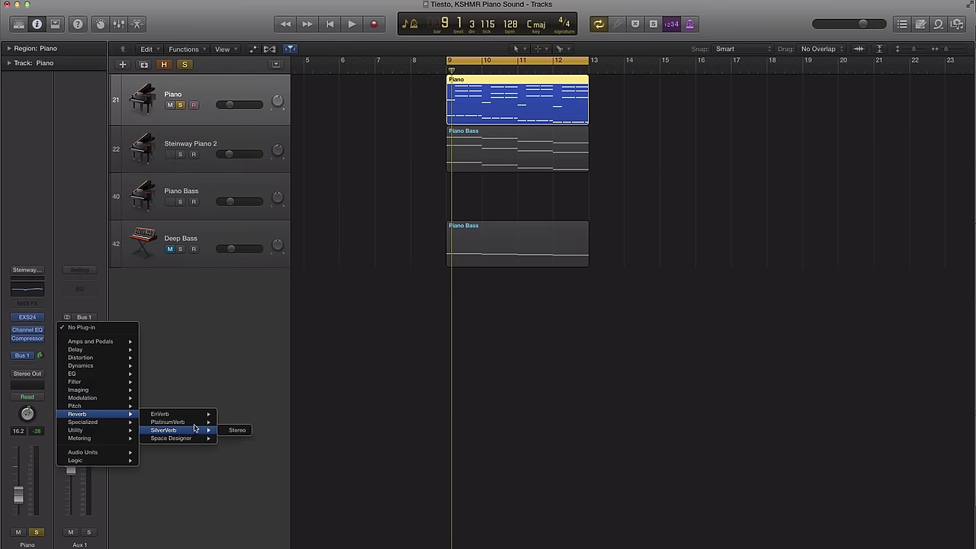
pyautogui.click(228, 423)
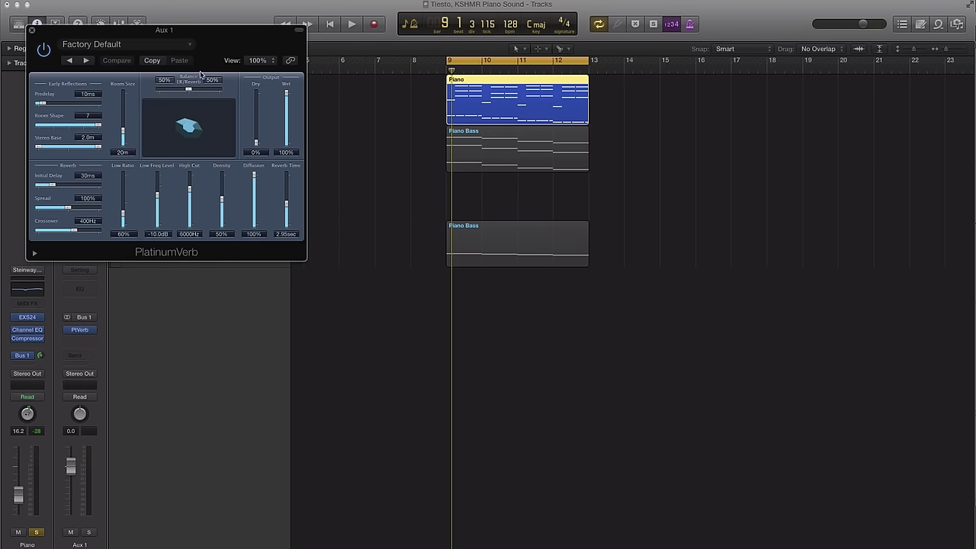
pyautogui.moveTo(216, 36); pyautogui.dragTo(617, 127)
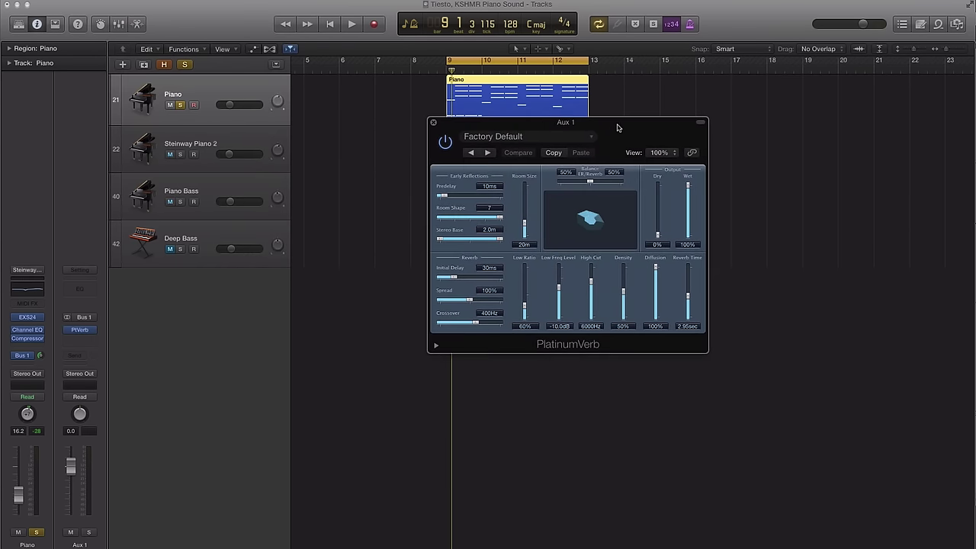
pyautogui.press('space')
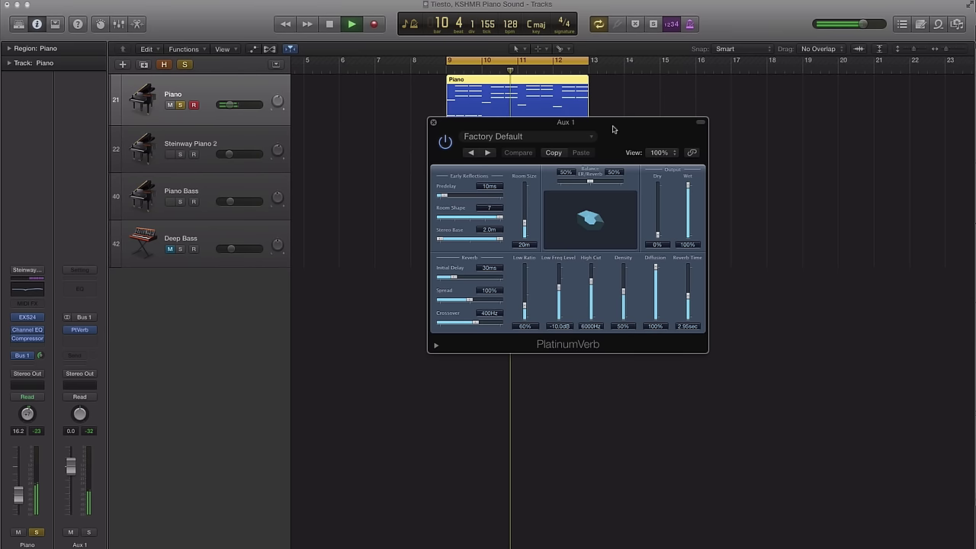
pyautogui.press('space')
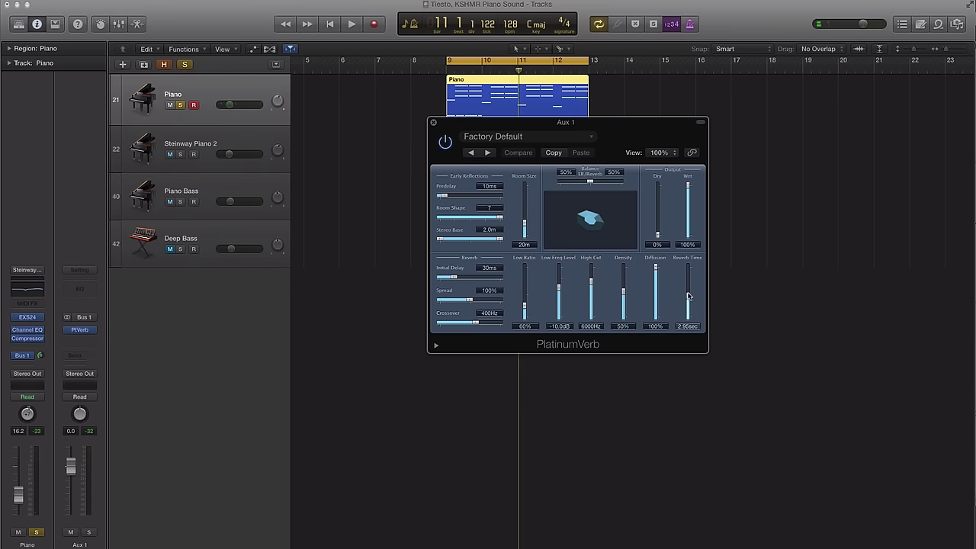
# Set PlatinumVerb to 4.90 s reverb time, 80% density, 40m room, 0 ms predelay and initial delay
pyautogui.moveTo(688, 296); pyautogui.dragTo(688, 285)
pyautogui.moveTo(623, 283); pyautogui.dragTo(623, 279)
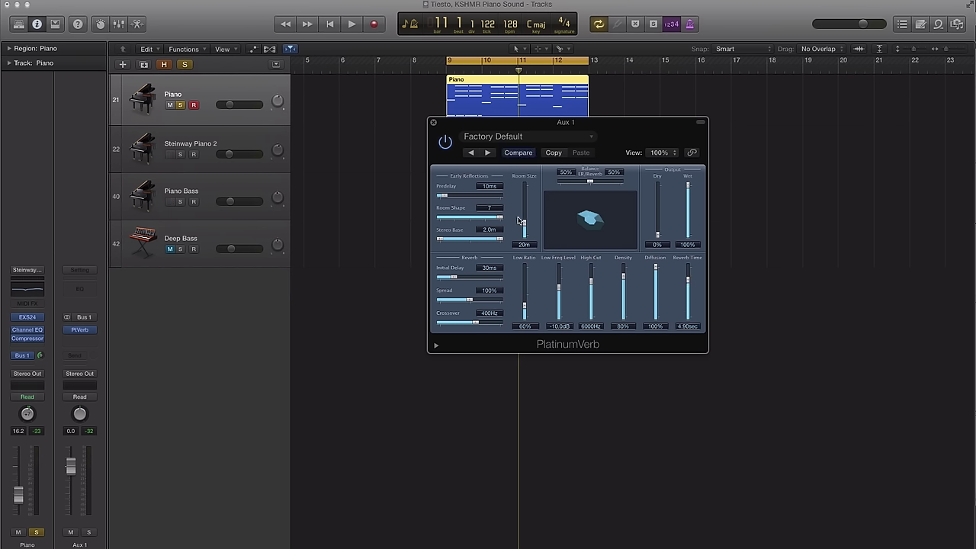
pyautogui.moveTo(525, 222); pyautogui.dragTo(525, 210)
pyautogui.moveTo(445, 196); pyautogui.dragTo(401, 195)
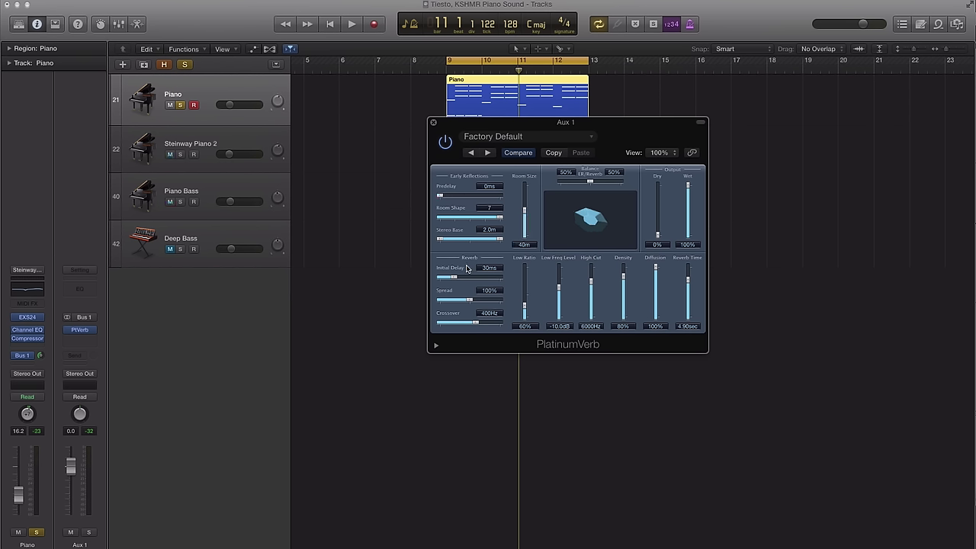
pyautogui.moveTo(458, 278); pyautogui.dragTo(362, 281)
pyautogui.moveTo(585, 122); pyautogui.dragTo(553, 166)
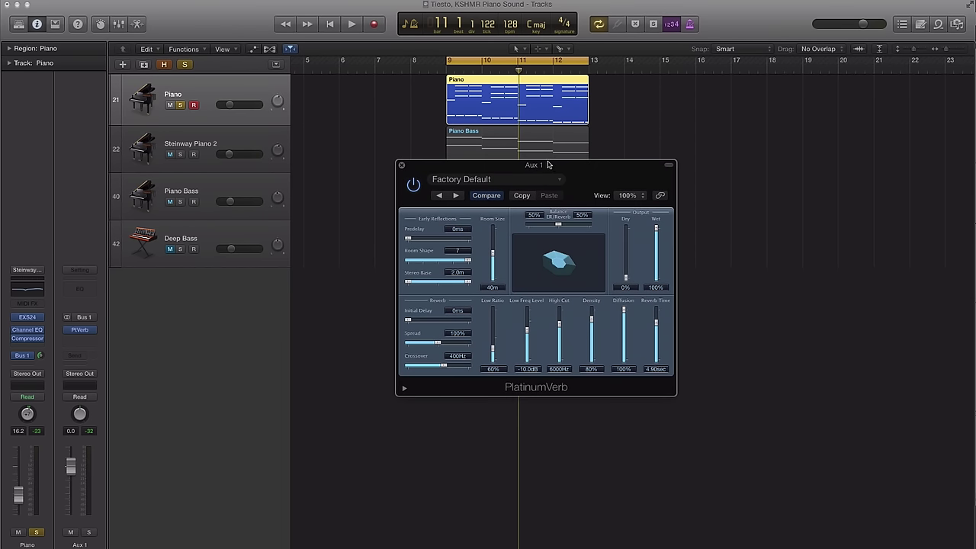
pyautogui.press('space')
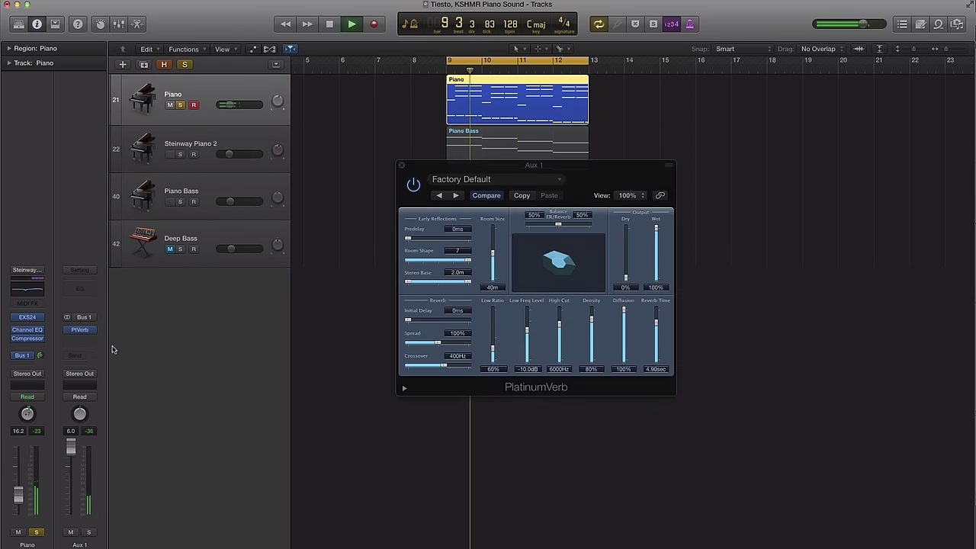
pyautogui.click(402, 166)
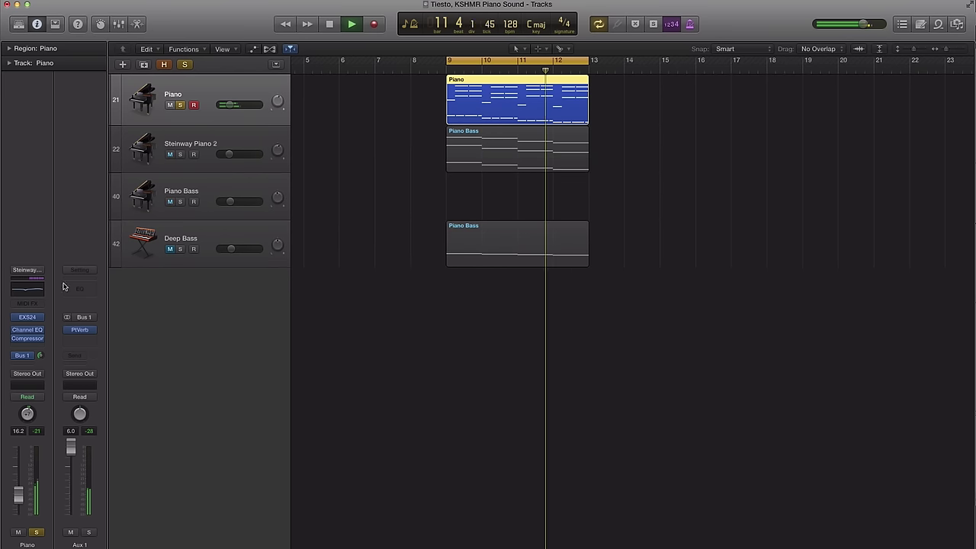
# Solo Aux 1 and add a Channel EQ with a 148 Hz low cut and dips near 465 and 4650 Hz
pyautogui.click(88, 531)
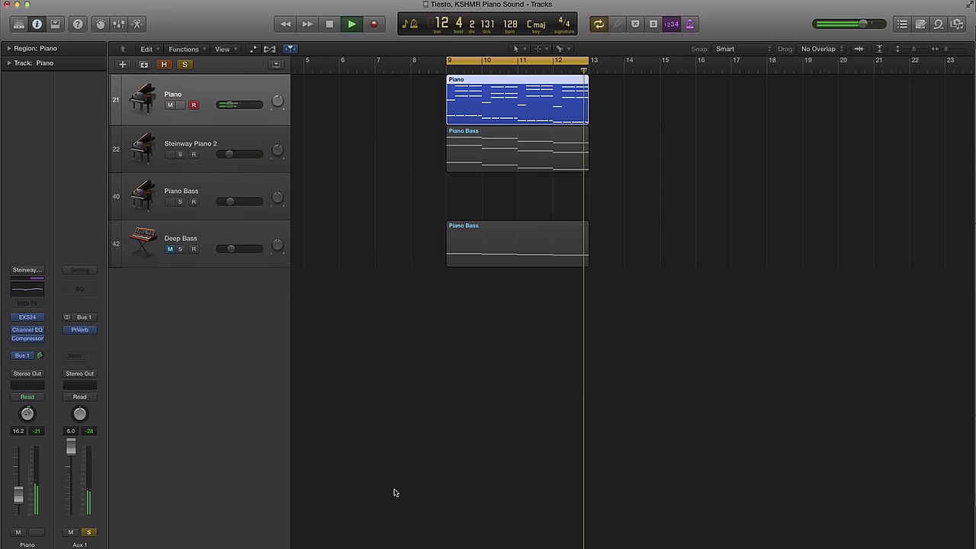
pyautogui.press('space')
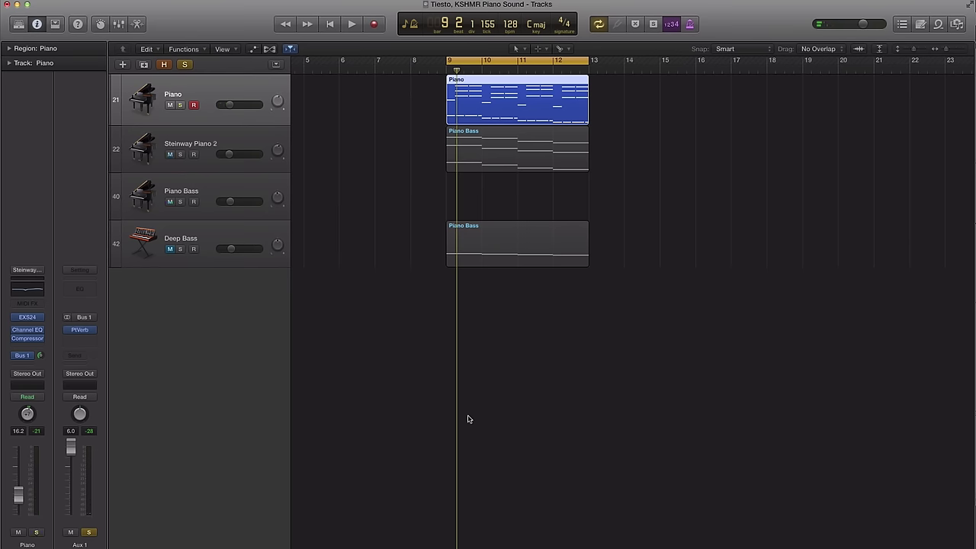
pyautogui.click(90, 292)
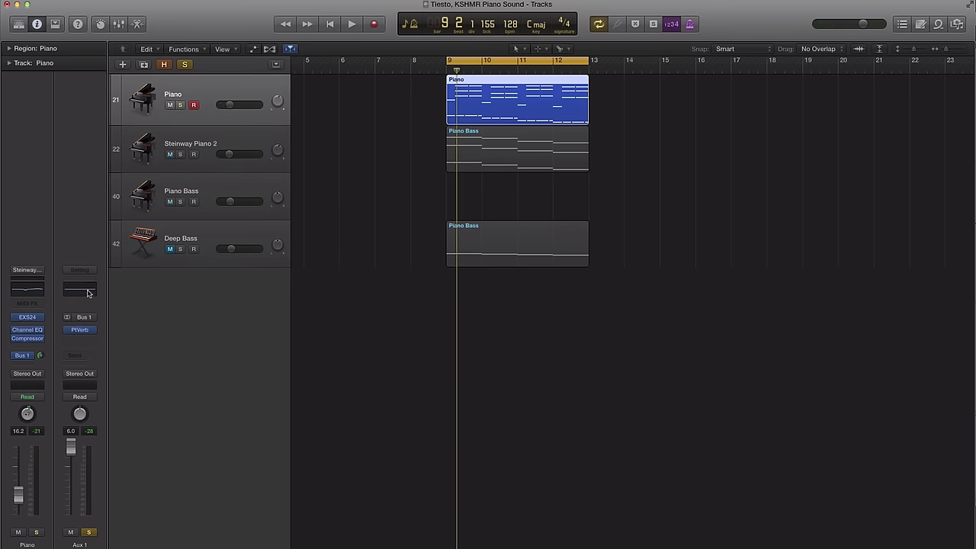
pyautogui.moveTo(224, 34); pyautogui.dragTo(508, 148)
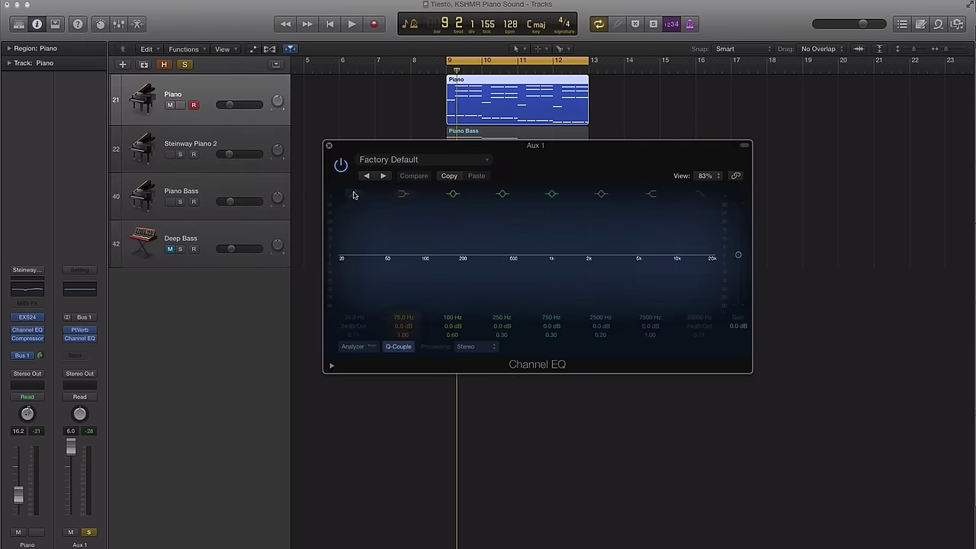
pyautogui.moveTo(340, 259); pyautogui.dragTo(457, 264)
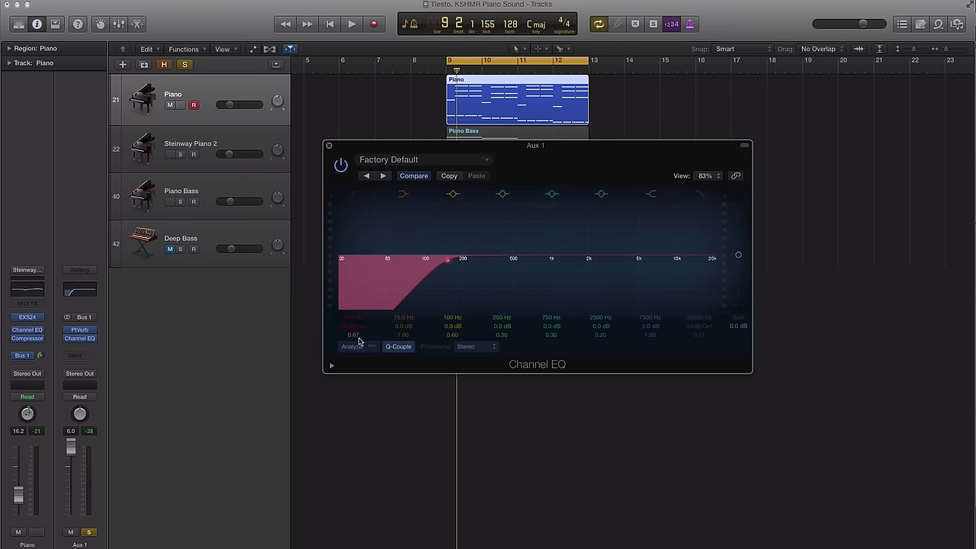
pyautogui.moveTo(353, 335)
pyautogui.mouseDown()
pyautogui.moveTo(353, 322)
pyautogui.moveTo(355, 336)
pyautogui.mouseUp()
pyautogui.moveTo(533, 256); pyautogui.dragTo(504, 267)
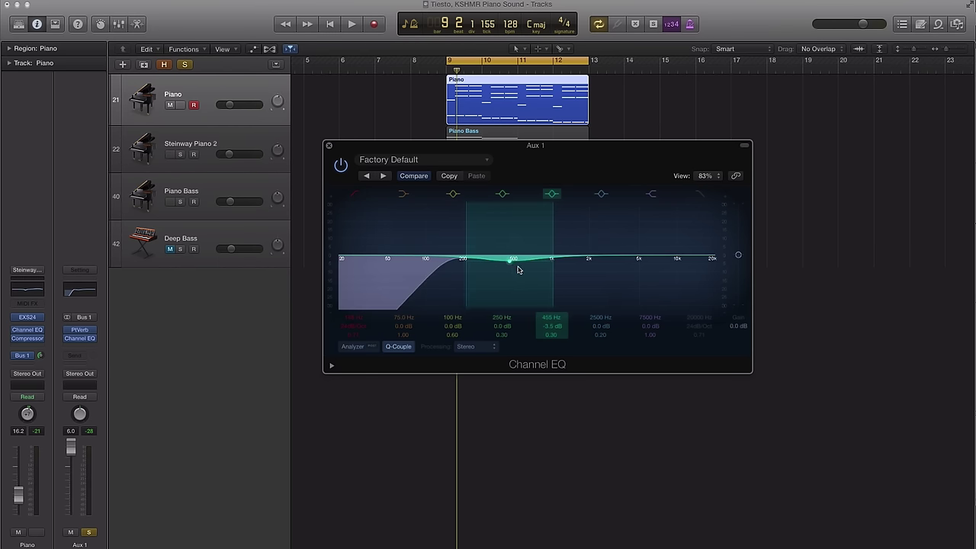
pyautogui.moveTo(600, 257); pyautogui.dragTo(665, 253)
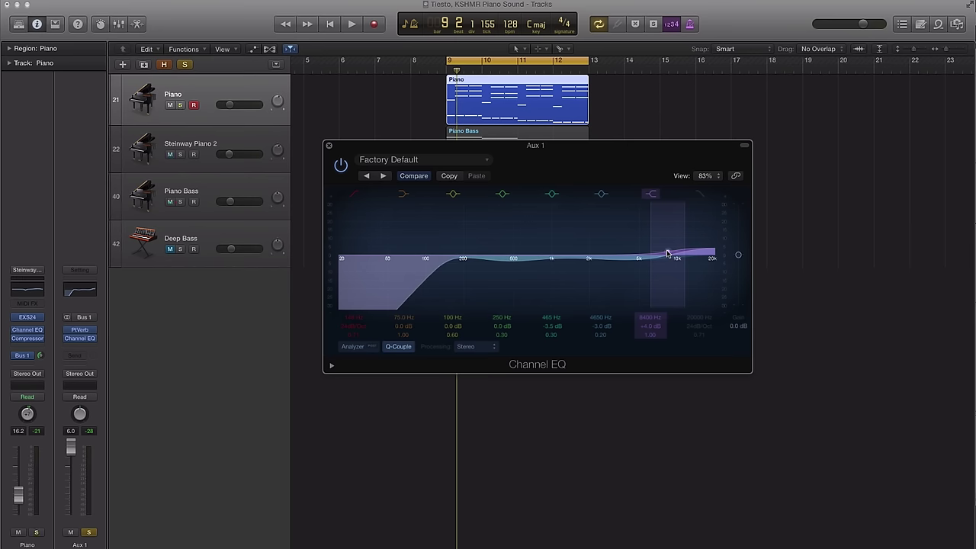
# Compare the Aux 1 EQ against bypass during playback, leave it enabled, and close it
pyautogui.press('space')
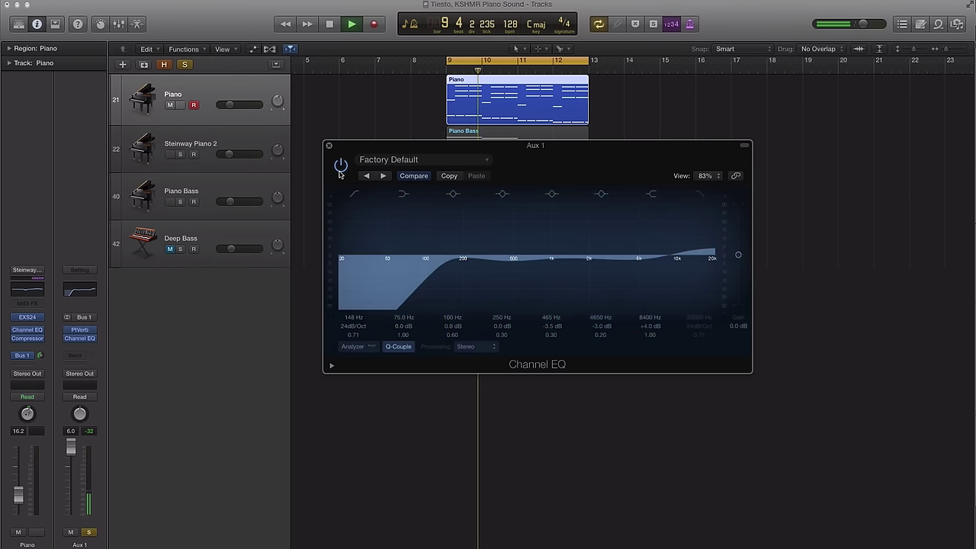
pyautogui.click(340, 167)
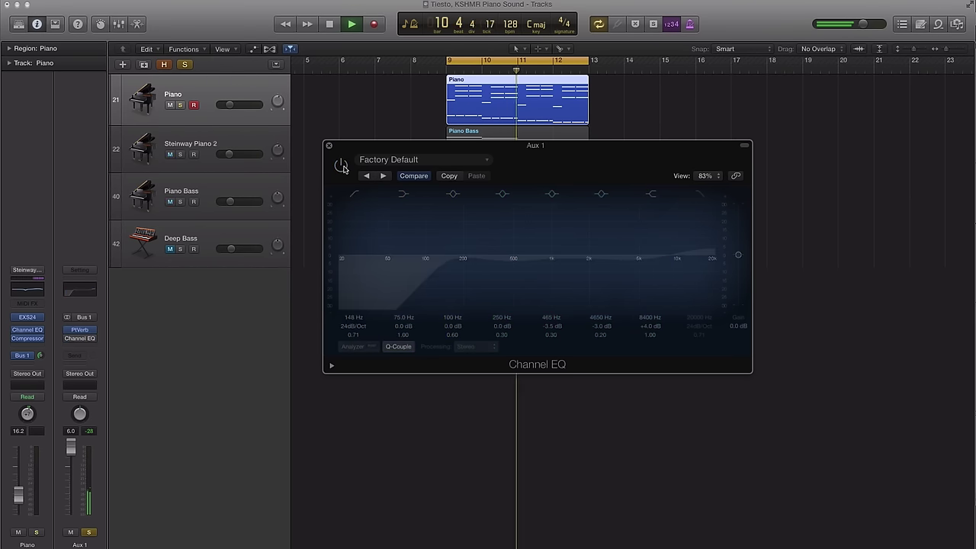
pyautogui.click(341, 167)
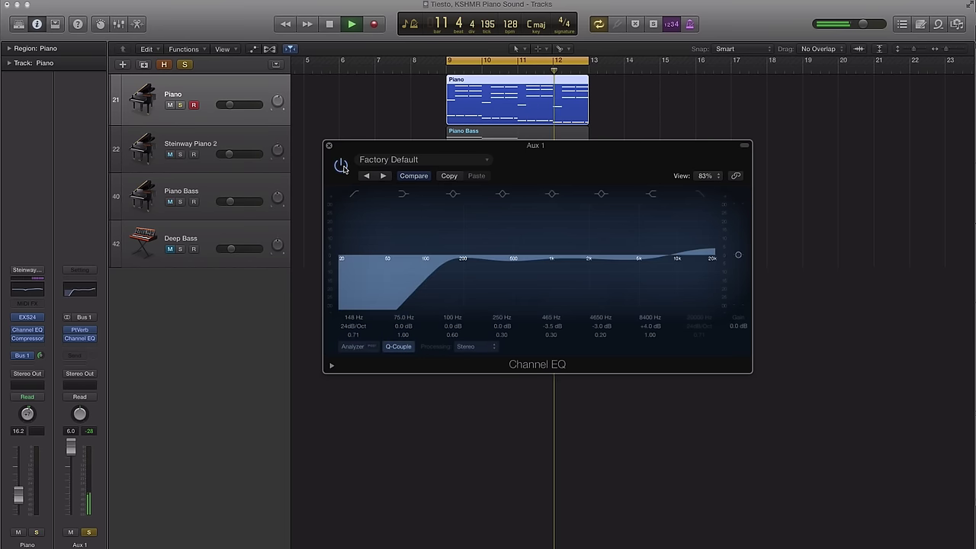
pyautogui.press('space')
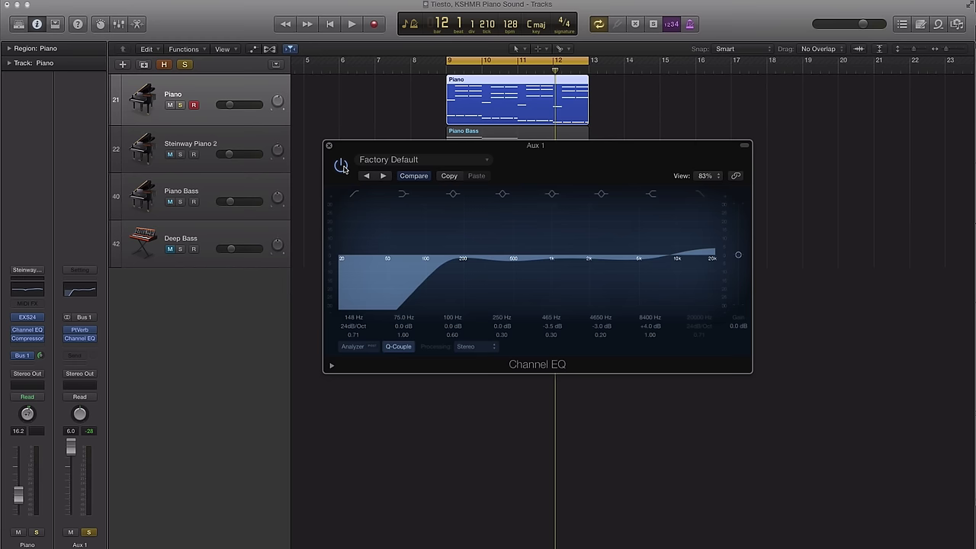
pyautogui.click(341, 166)
pyautogui.press('space')
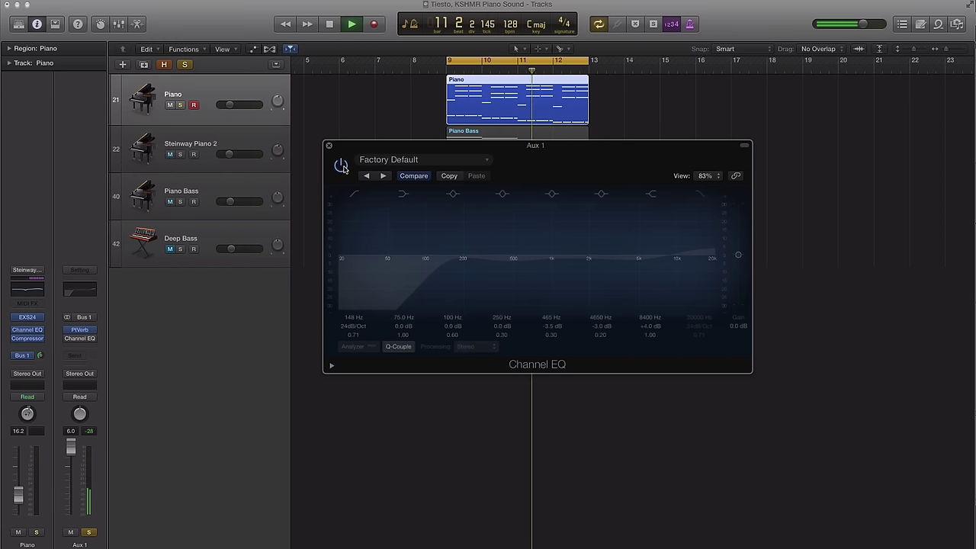
pyautogui.click(341, 166)
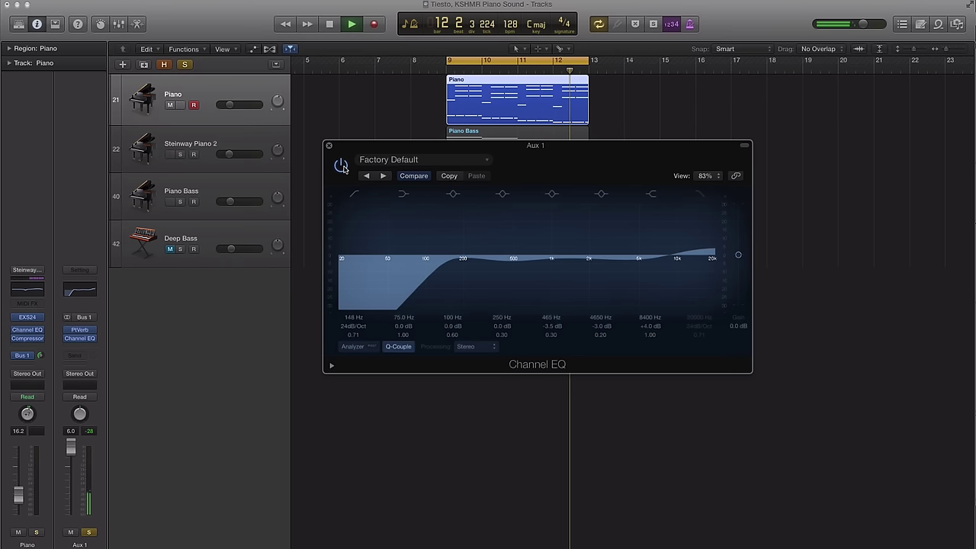
pyautogui.click(340, 166)
pyautogui.click(341, 166)
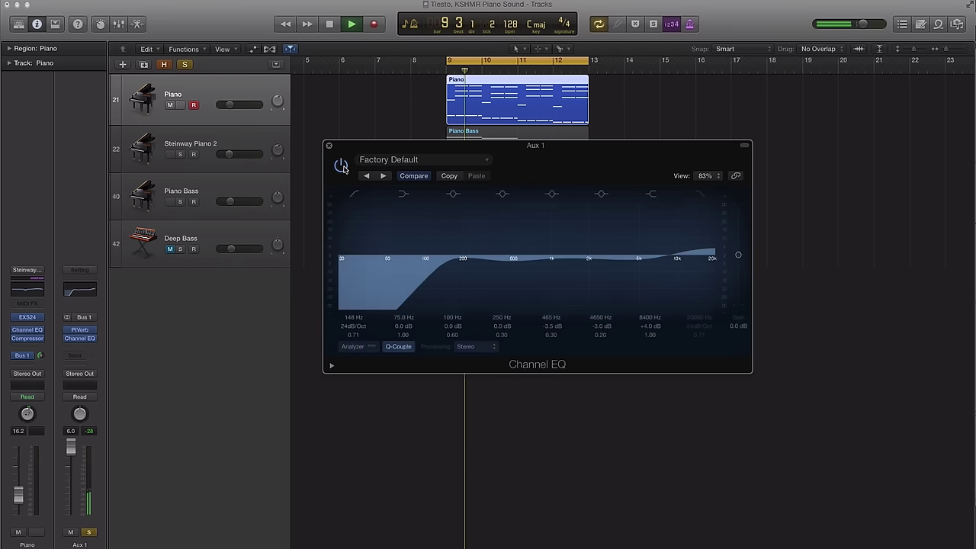
pyautogui.press('space')
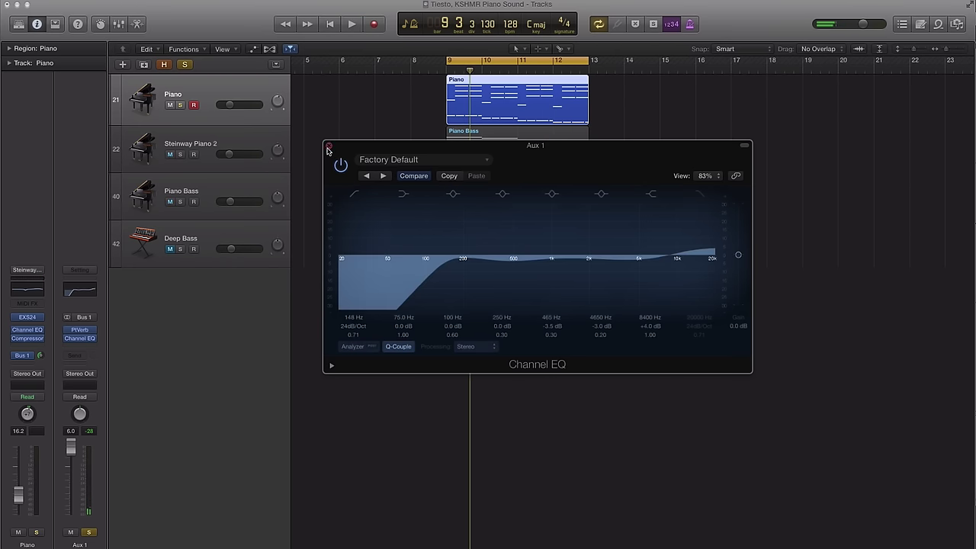
pyautogui.click(329, 147)
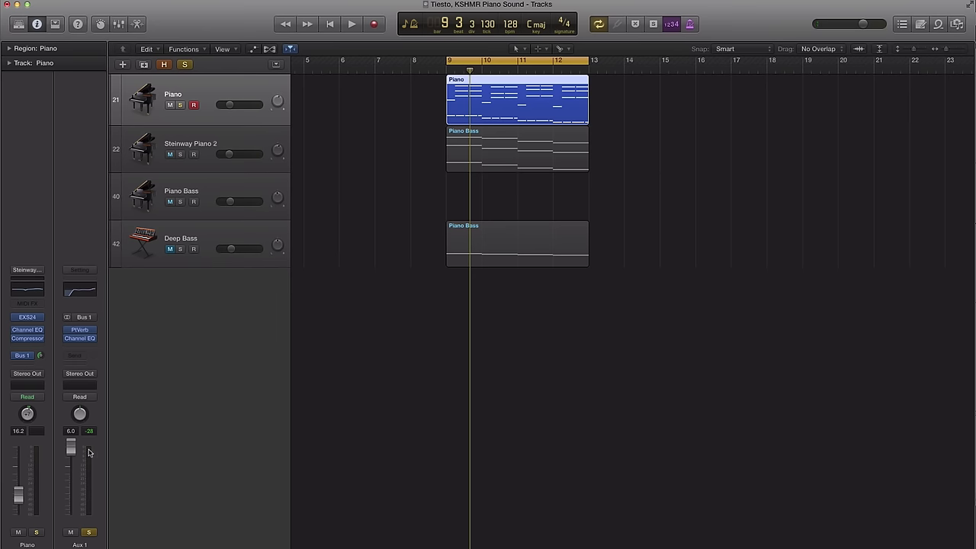
# Insert a stereo Gain plug-in (Utility > Gain) on Aux 1 after the Channel EQ
pyautogui.click(90, 345)
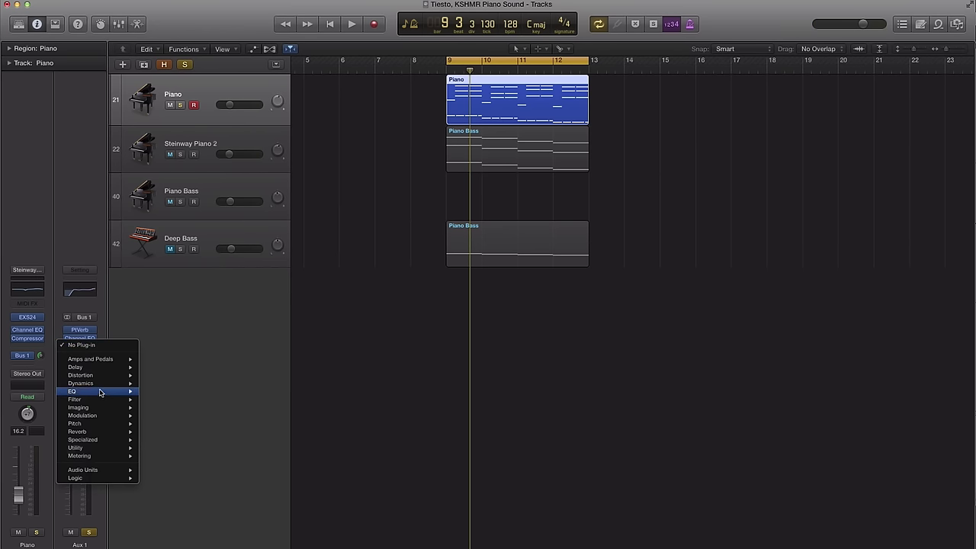
pyautogui.moveTo(107, 448)
pyautogui.moveTo(174, 451)
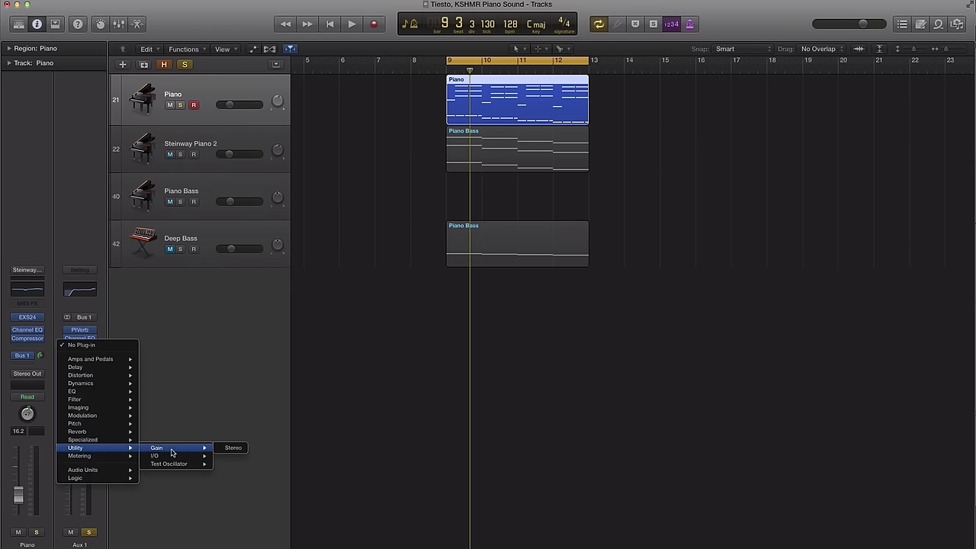
pyautogui.click(233, 448)
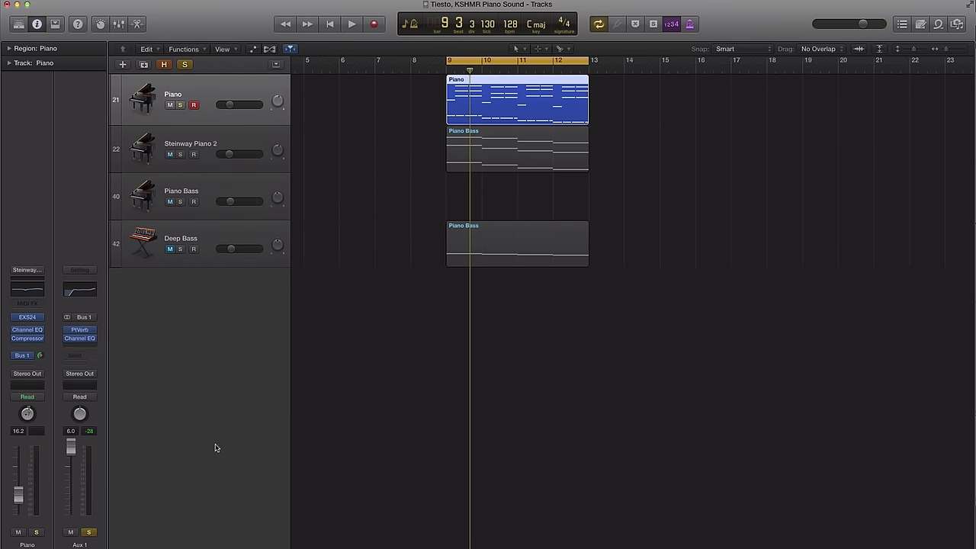
pyautogui.moveTo(212, 38); pyautogui.dragTo(571, 213)
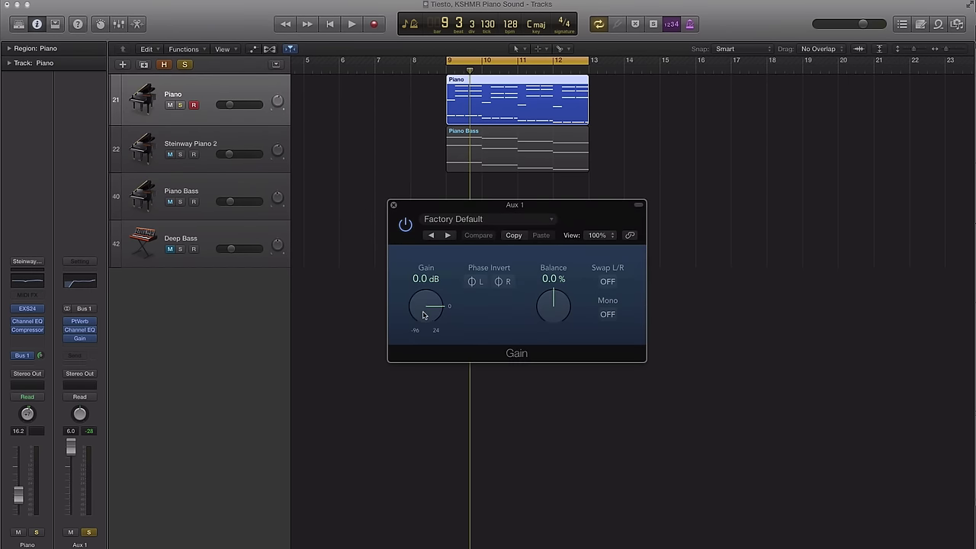
# Raise the Gain plug-in to +6.5 dB during playback, comparing against bypass
pyautogui.moveTo(424, 314); pyautogui.dragTo(425, 302)
pyautogui.press('space')
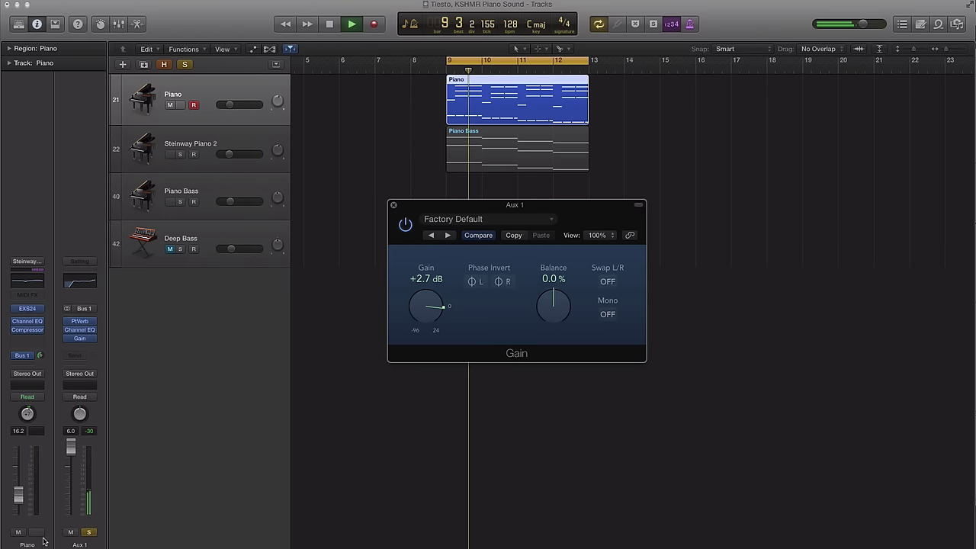
pyautogui.click(183, 488)
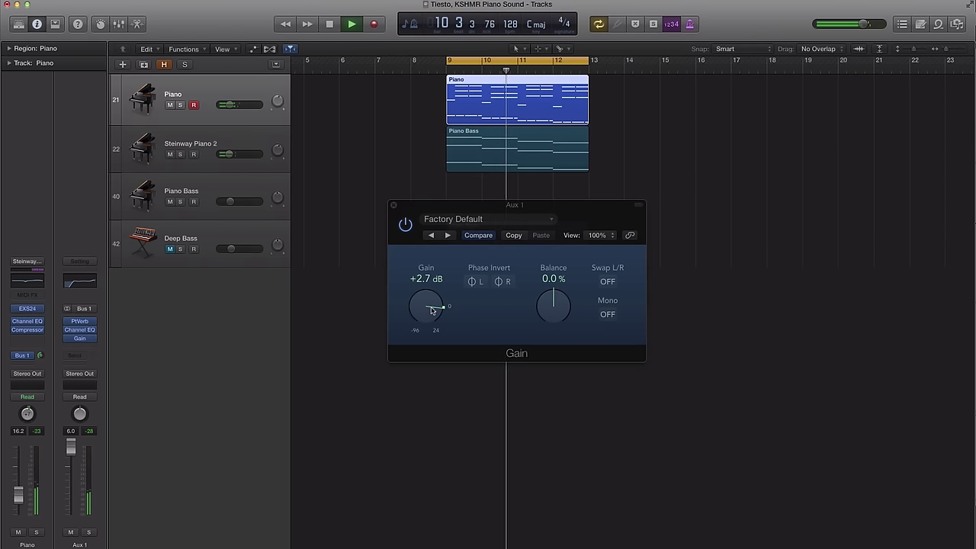
pyautogui.moveTo(432, 304); pyautogui.dragTo(432, 299)
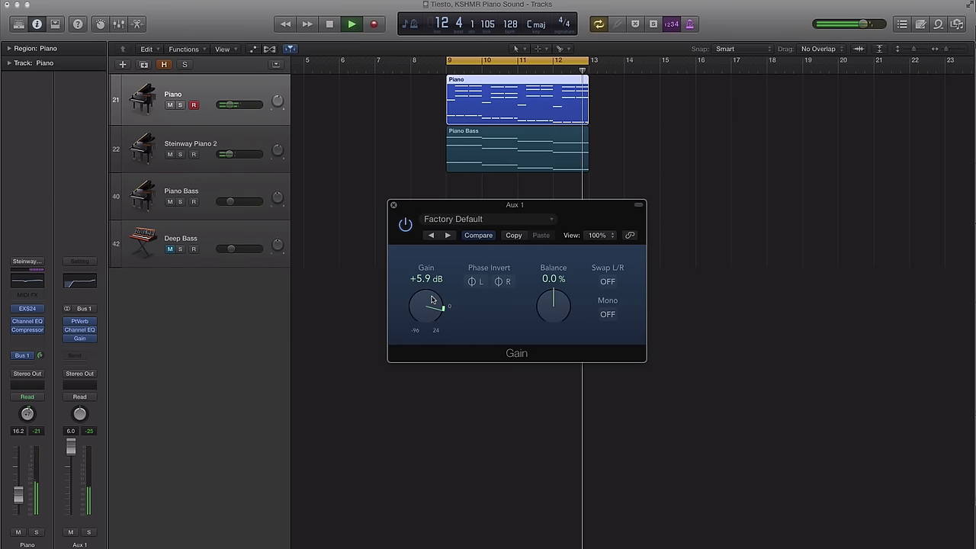
pyautogui.click(406, 224)
pyautogui.click(405, 224)
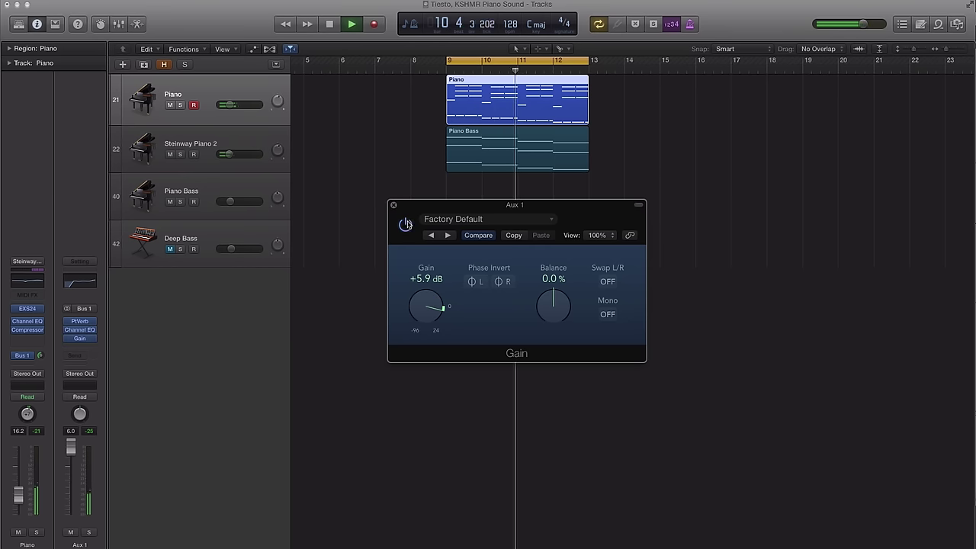
pyautogui.moveTo(425, 304); pyautogui.dragTo(419, 305)
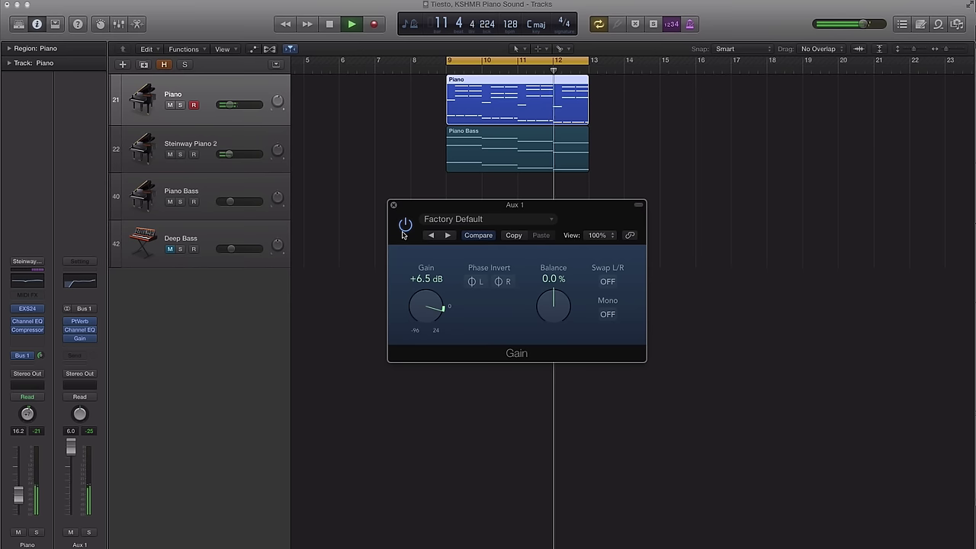
pyautogui.click(394, 208)
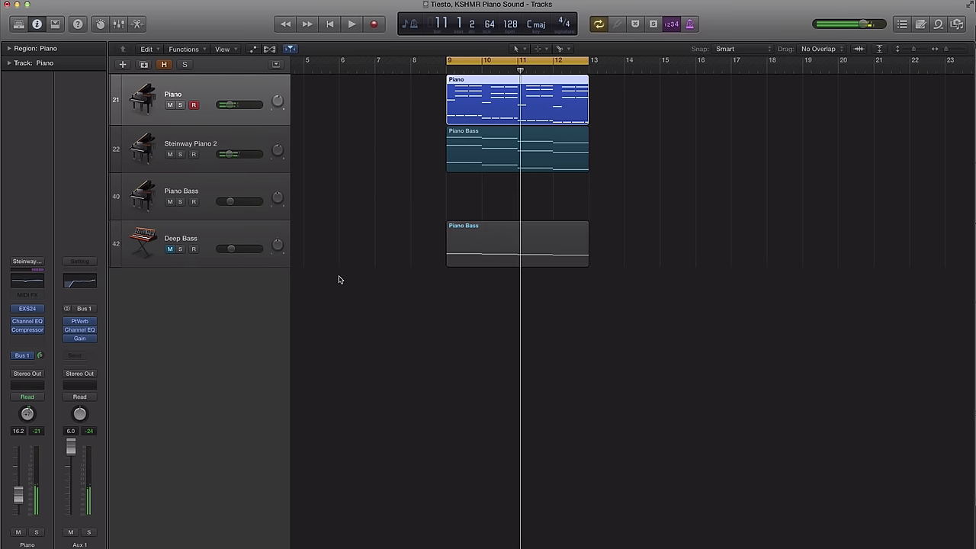
# Stop playback at bar 9 and select the Deep Bass track to show its channel strip
pyautogui.press('space')
pyautogui.click(366, 240)
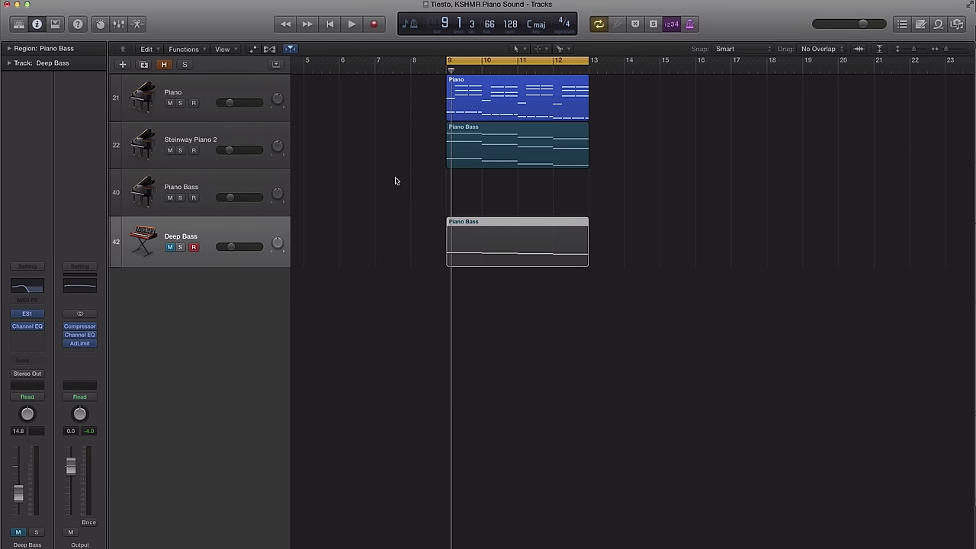